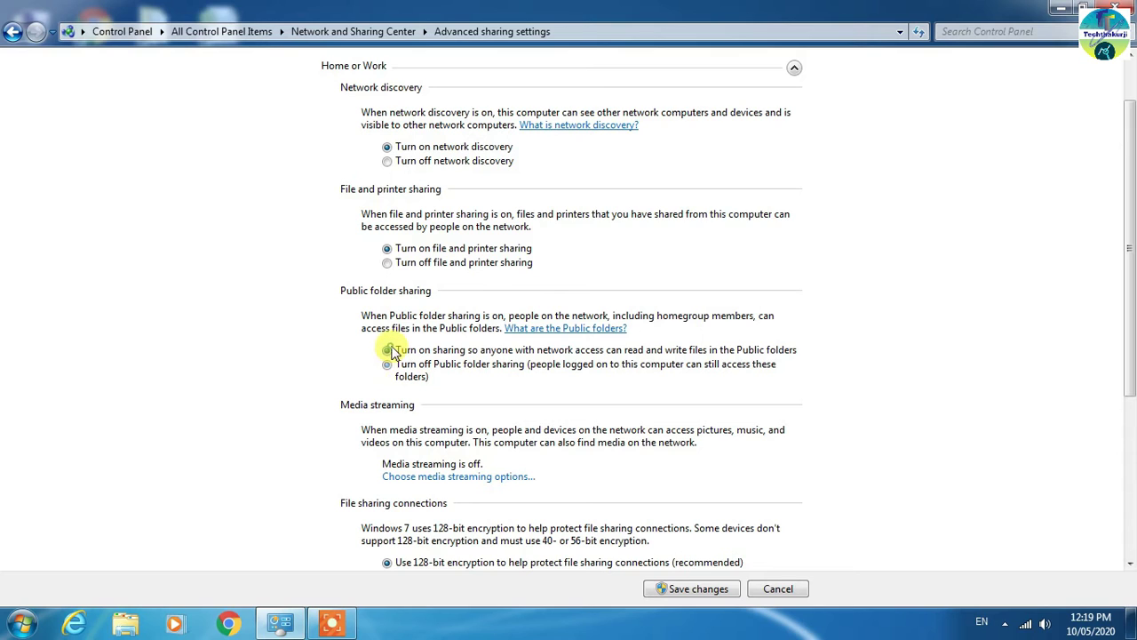
- Turn off password protected sharing for the Home or Work profile, save the changes and close the Network and Sharing Center
{"action": "scroll", "coordinate": [402, 419], "scroll_direction": "down", "scroll_amount": 3}
{"action": "scroll", "coordinate": [399, 422], "scroll_direction": "down", "scroll_amount": 2}
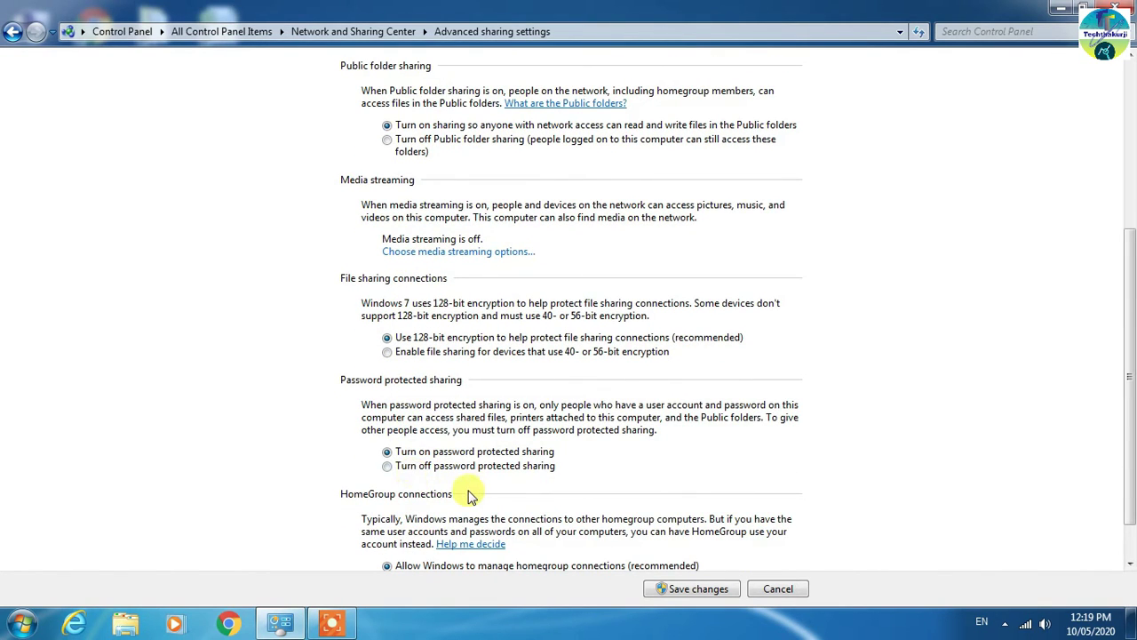
{"action": "left_click", "coordinate": [387, 465]}
{"action": "scroll", "coordinate": [411, 476], "scroll_direction": "down", "scroll_amount": 1}
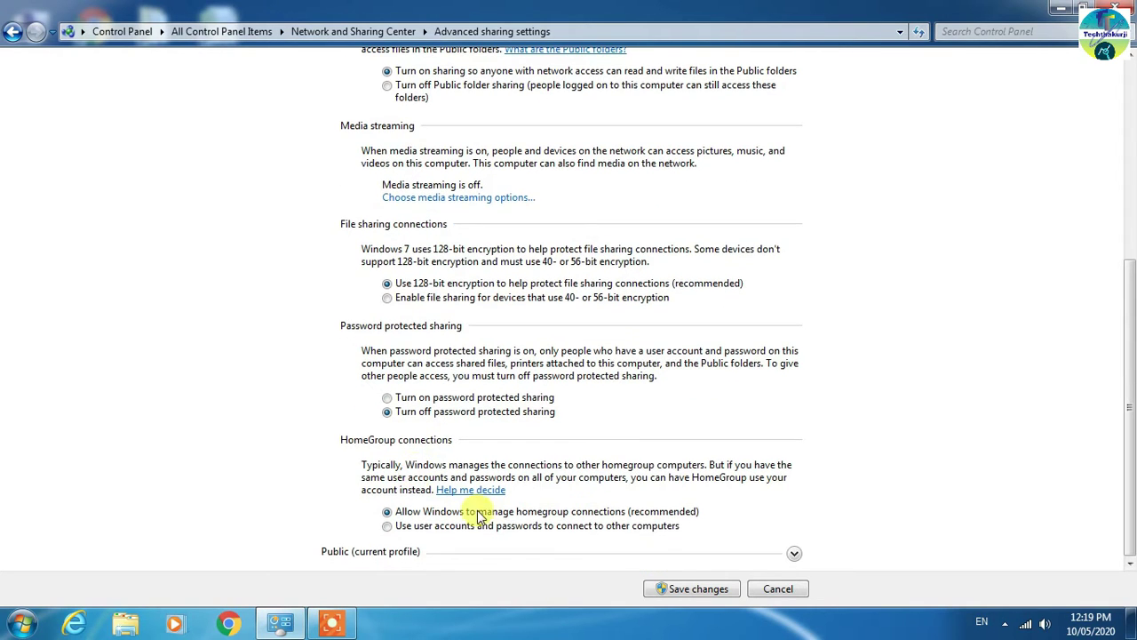
{"action": "left_click", "coordinate": [672, 590]}
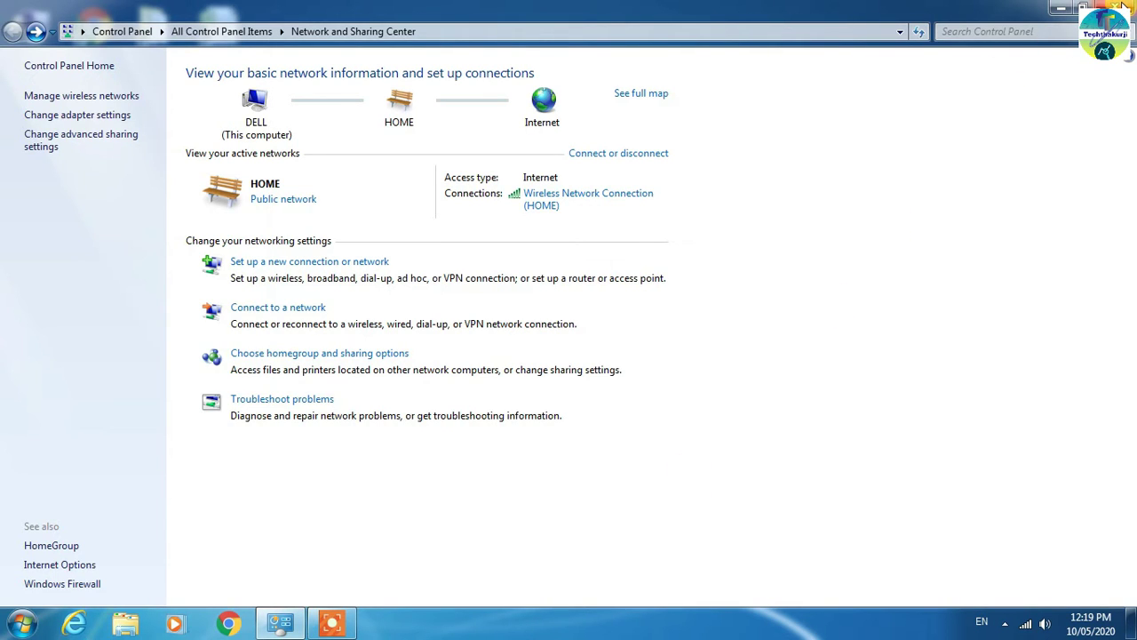
{"action": "left_click", "coordinate": [1119, 7]}
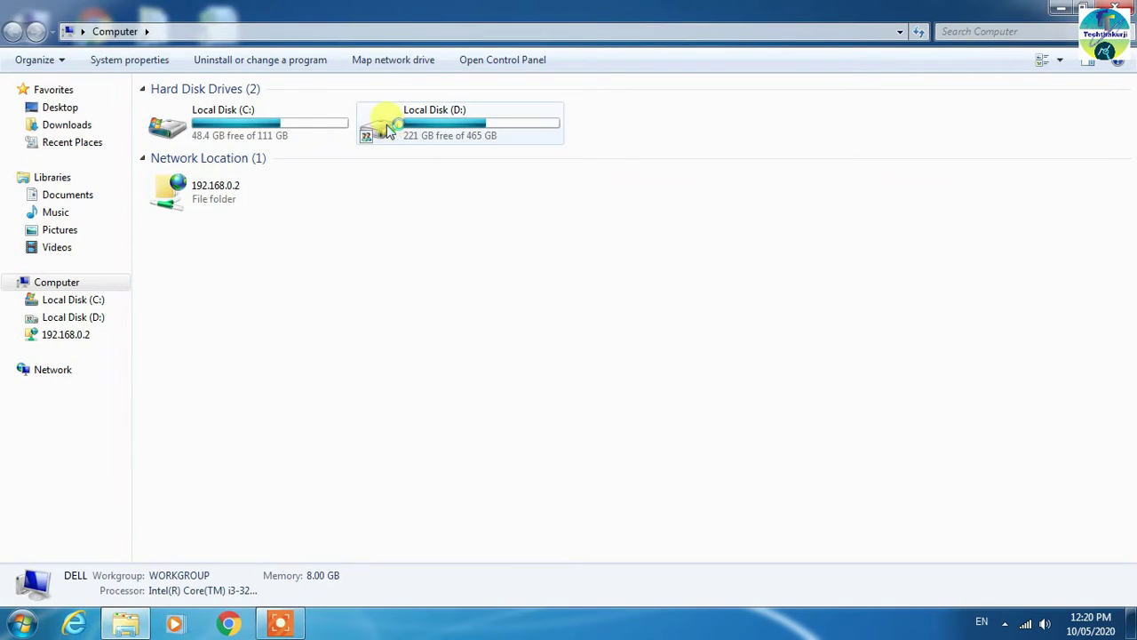
- Allow Everyone Full control in the security permissions of Local Disk (D:), continuing past the autorun.inf error, and close its properties
{"action": "right_click", "coordinate": [388, 127]}
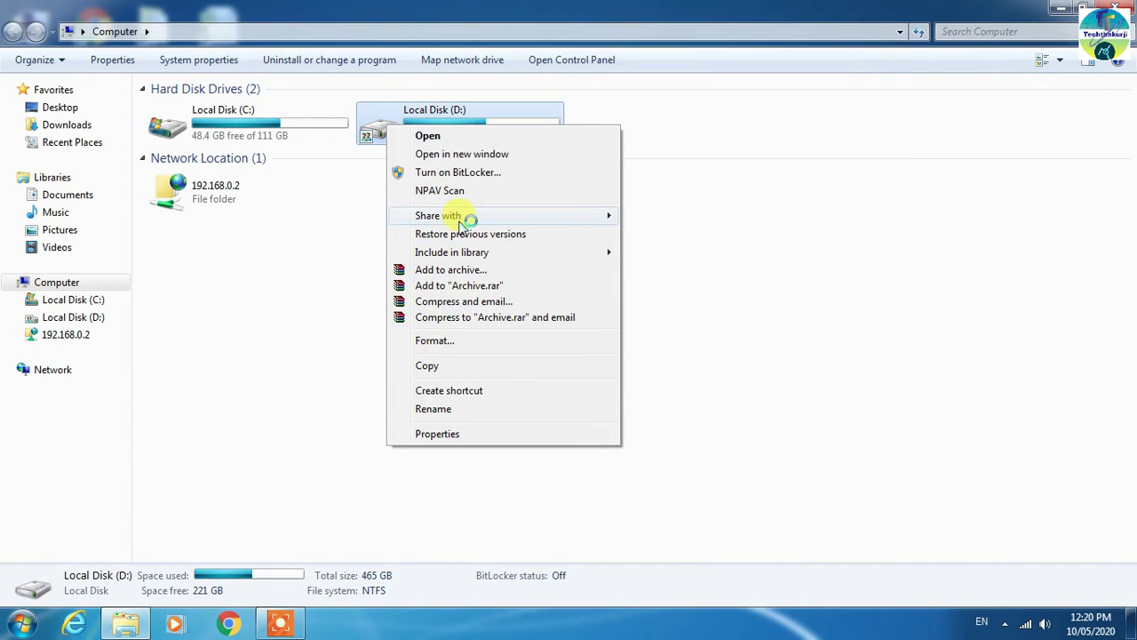
{"action": "mouse_move", "coordinate": [469, 216]}
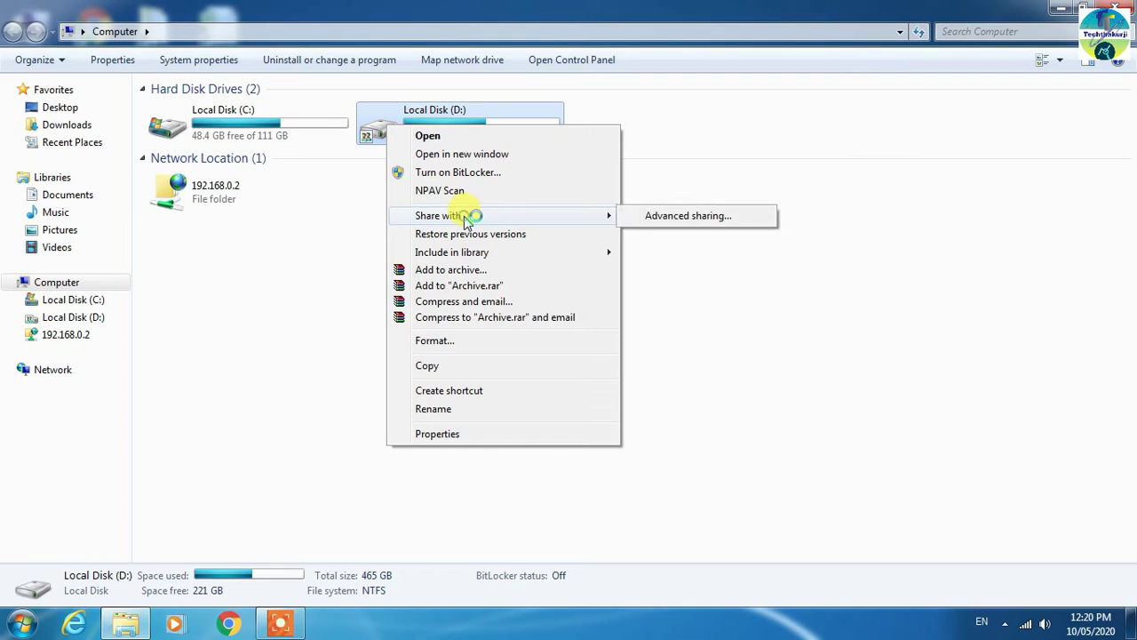
{"action": "left_click", "coordinate": [673, 214]}
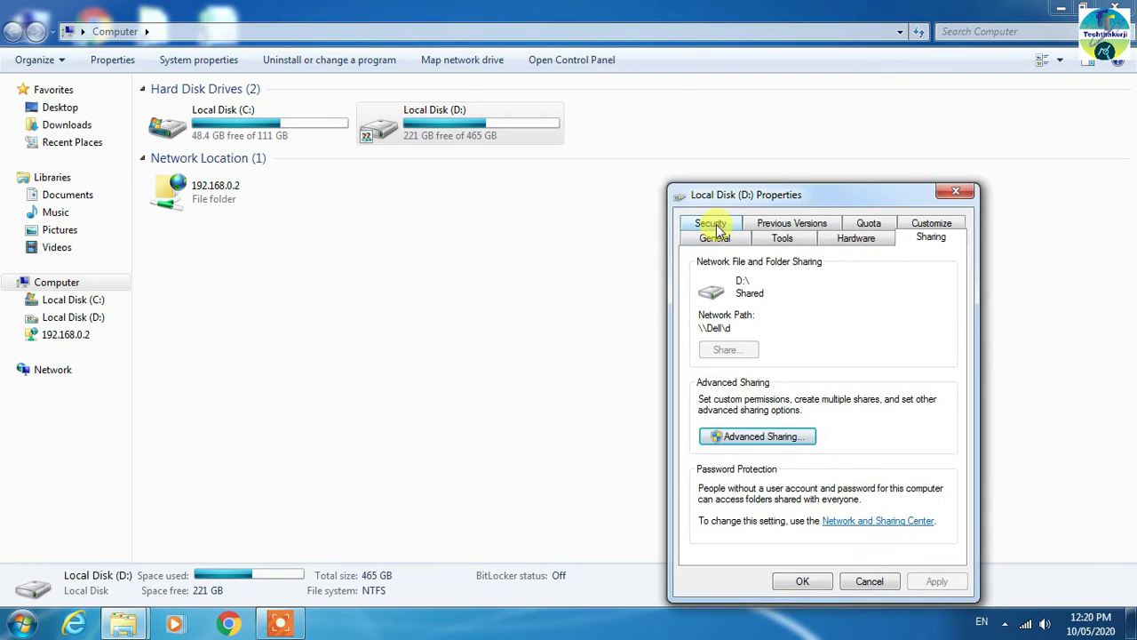
{"action": "left_click", "coordinate": [712, 224]}
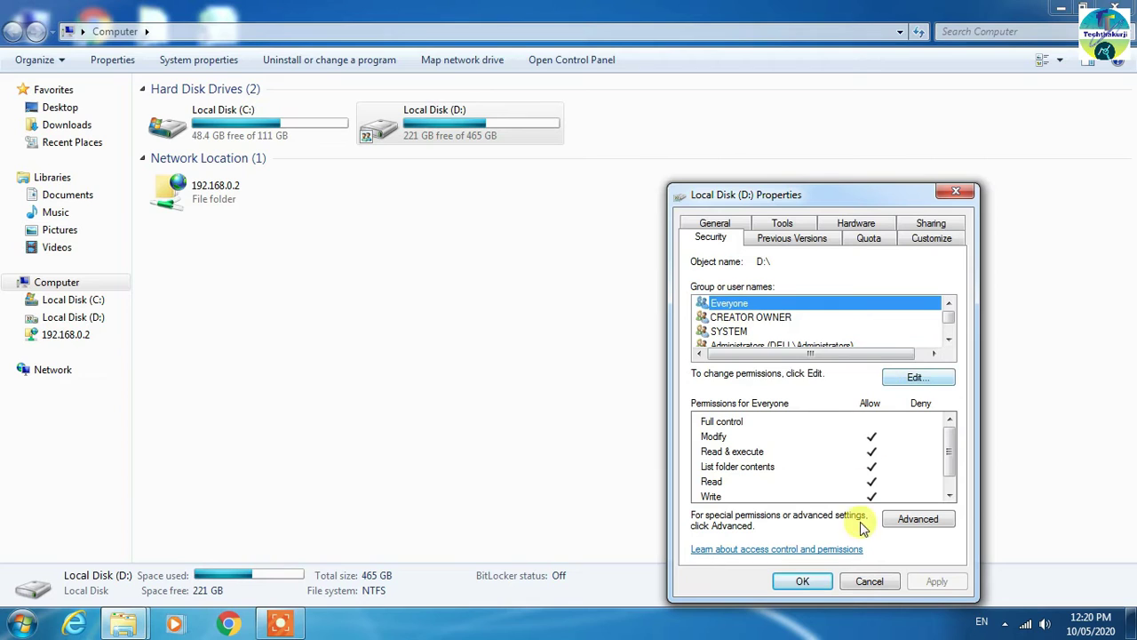
{"action": "left_click", "coordinate": [918, 376]}
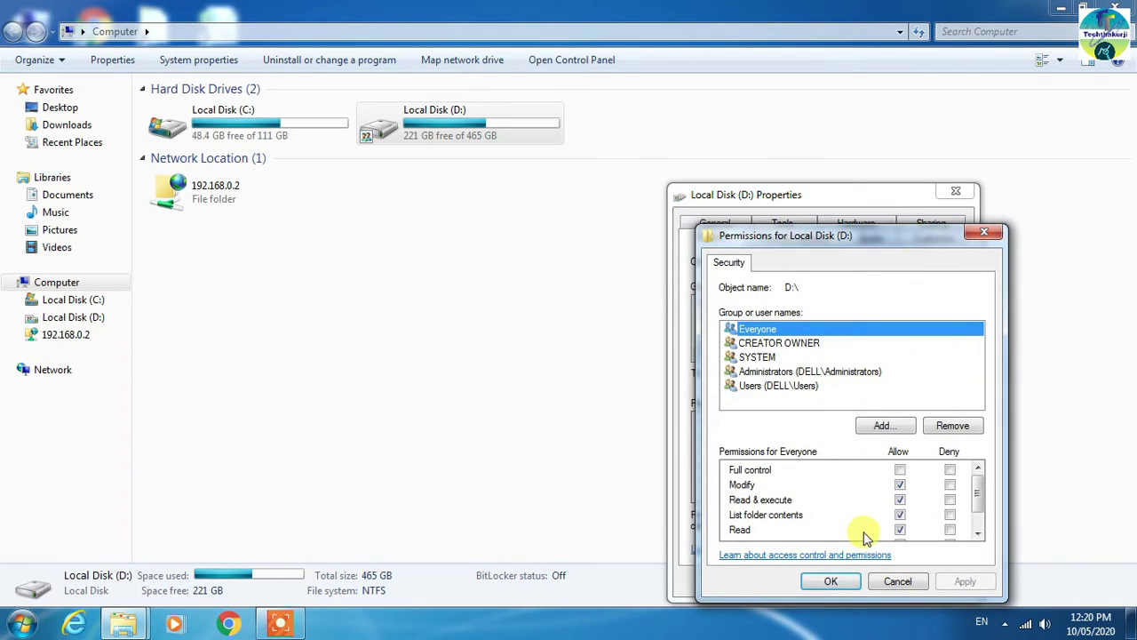
{"action": "left_click", "coordinate": [900, 471]}
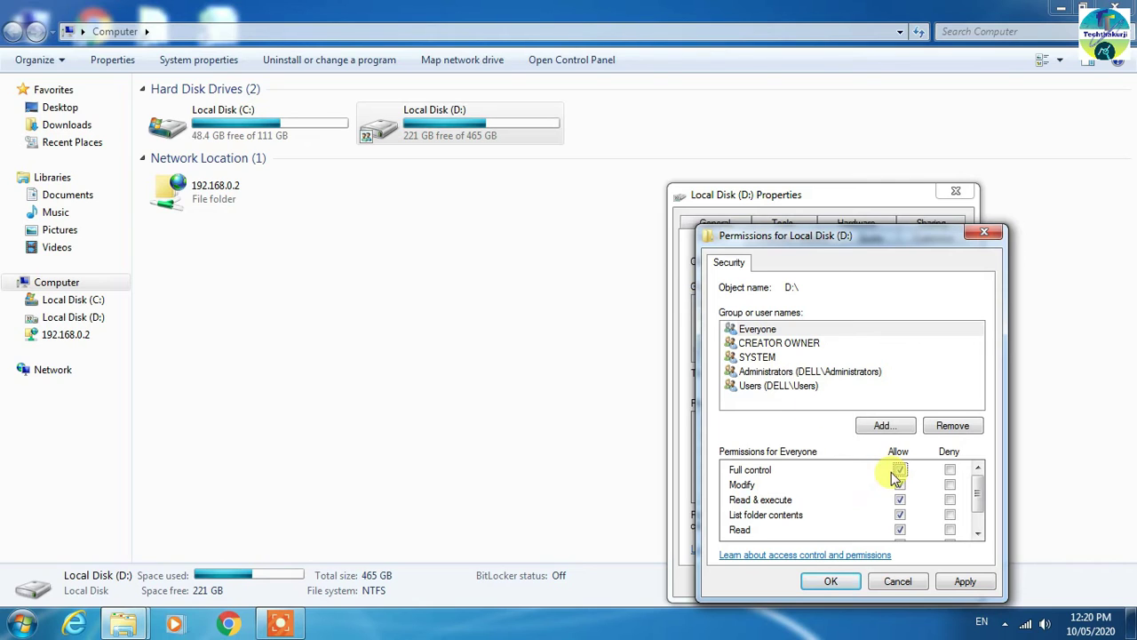
{"action": "left_click", "coordinate": [965, 581]}
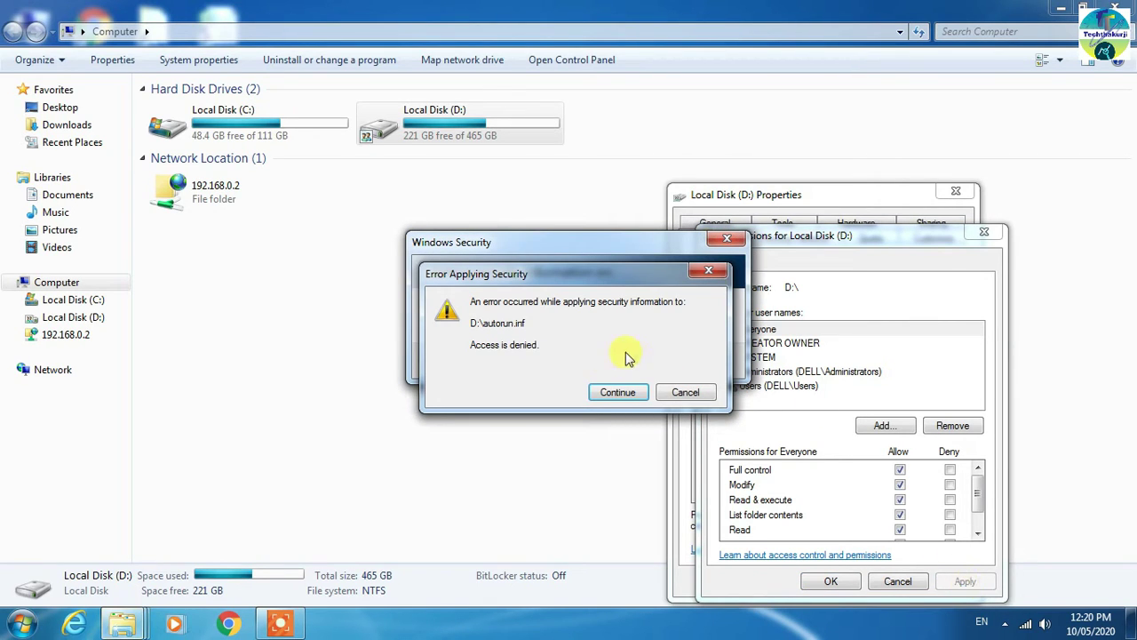
{"action": "left_click", "coordinate": [613, 393]}
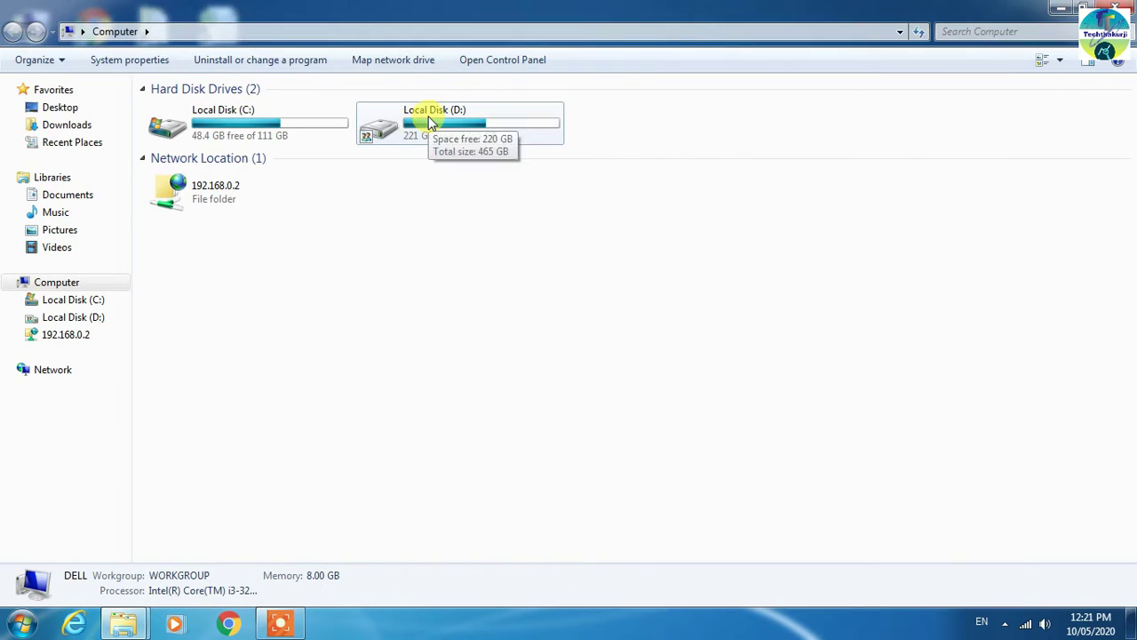
{"action": "left_click", "coordinate": [417, 133]}
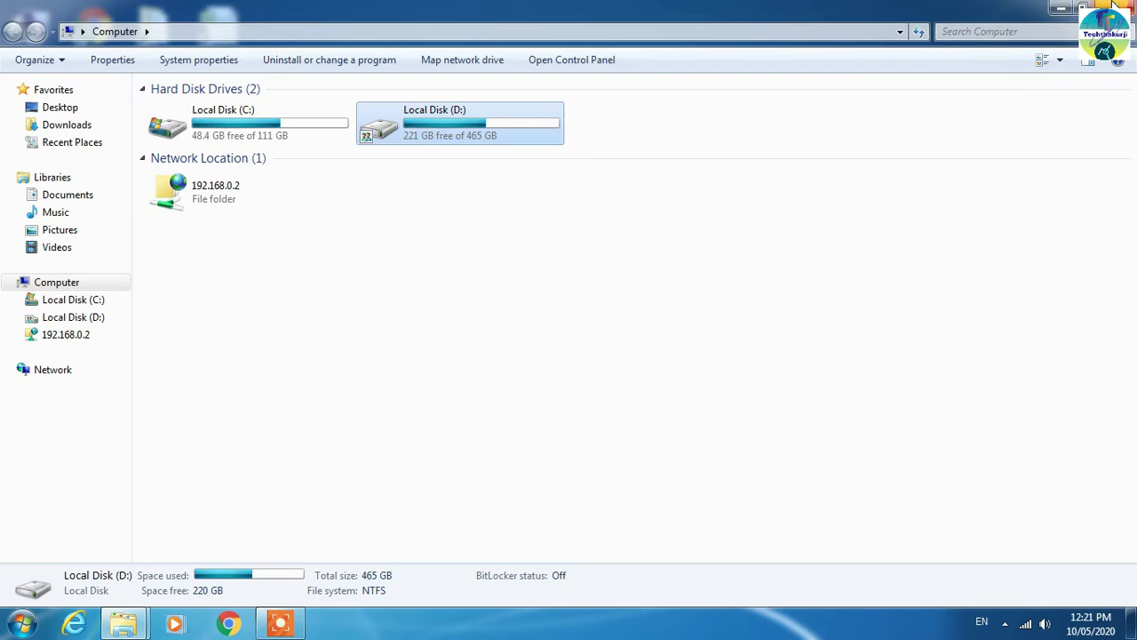
{"action": "left_click", "coordinate": [1116, 5]}
{"action": "left_click", "coordinate": [835, 580]}
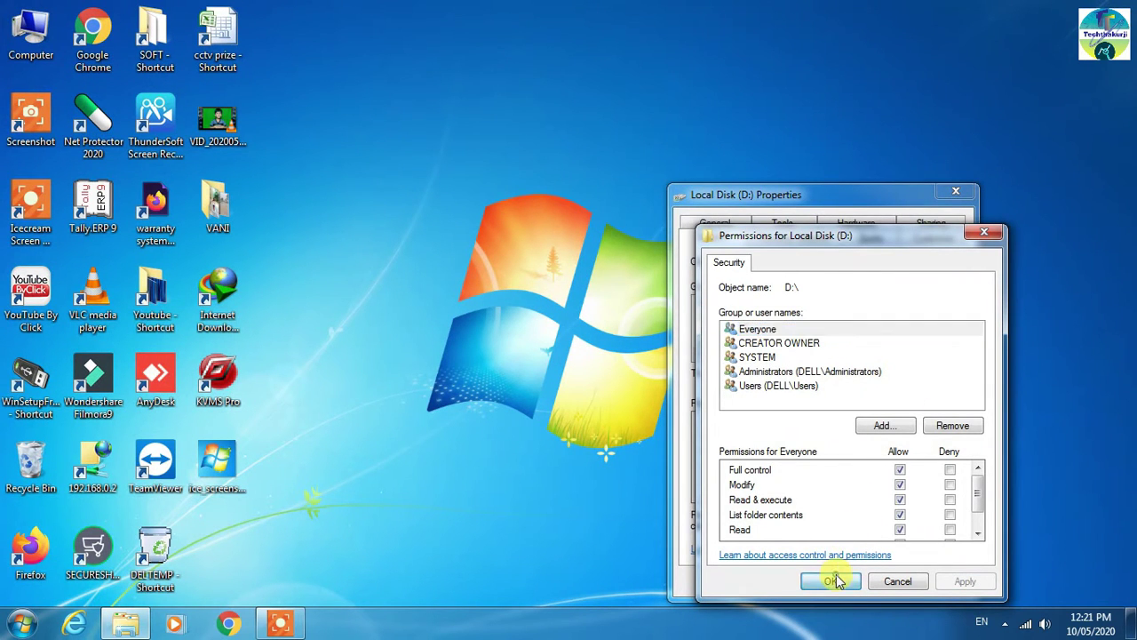
{"action": "left_click", "coordinate": [804, 581]}
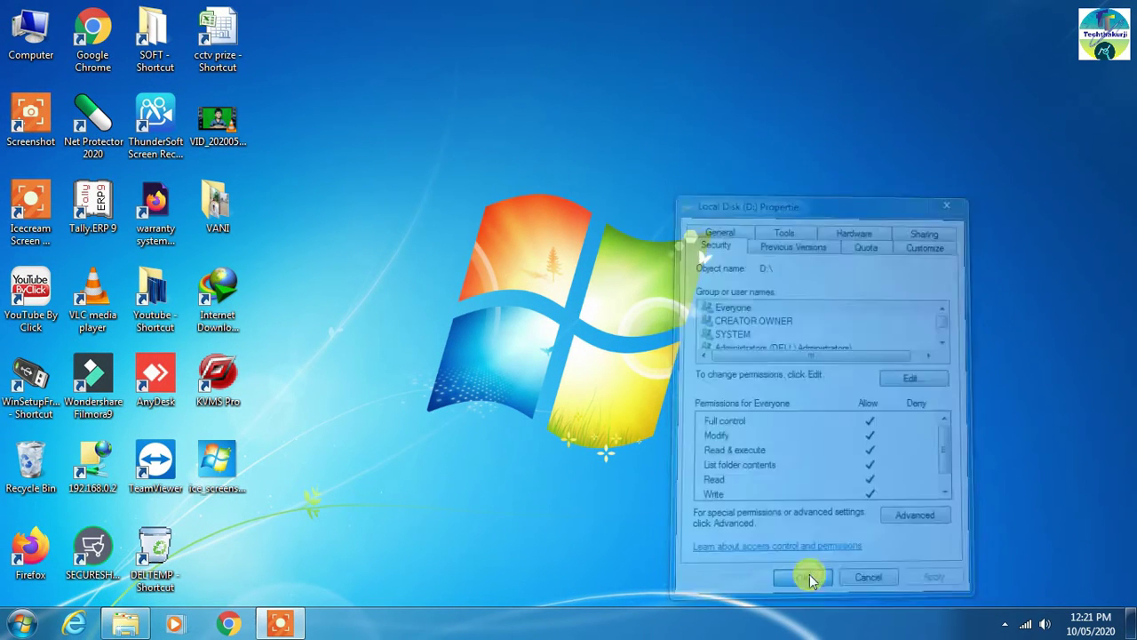
- Refresh the desktop and browse the network to the DELL computer to check its shared folders
{"action": "right_click", "coordinate": [455, 143]}
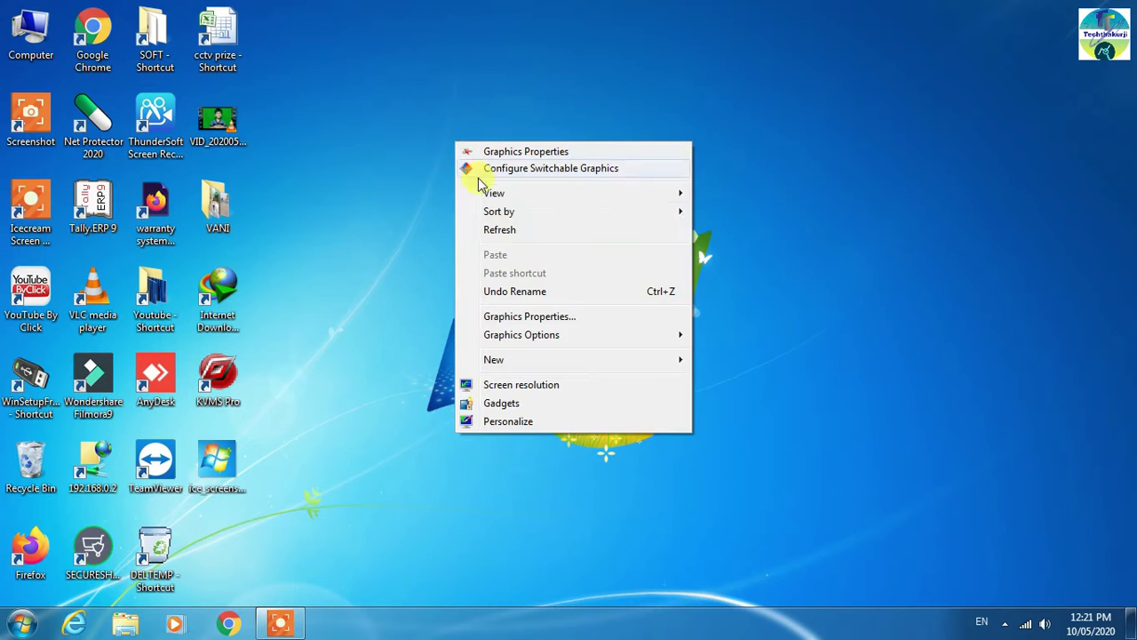
{"action": "left_click", "coordinate": [500, 231]}
{"action": "double_click", "coordinate": [11, 43]}
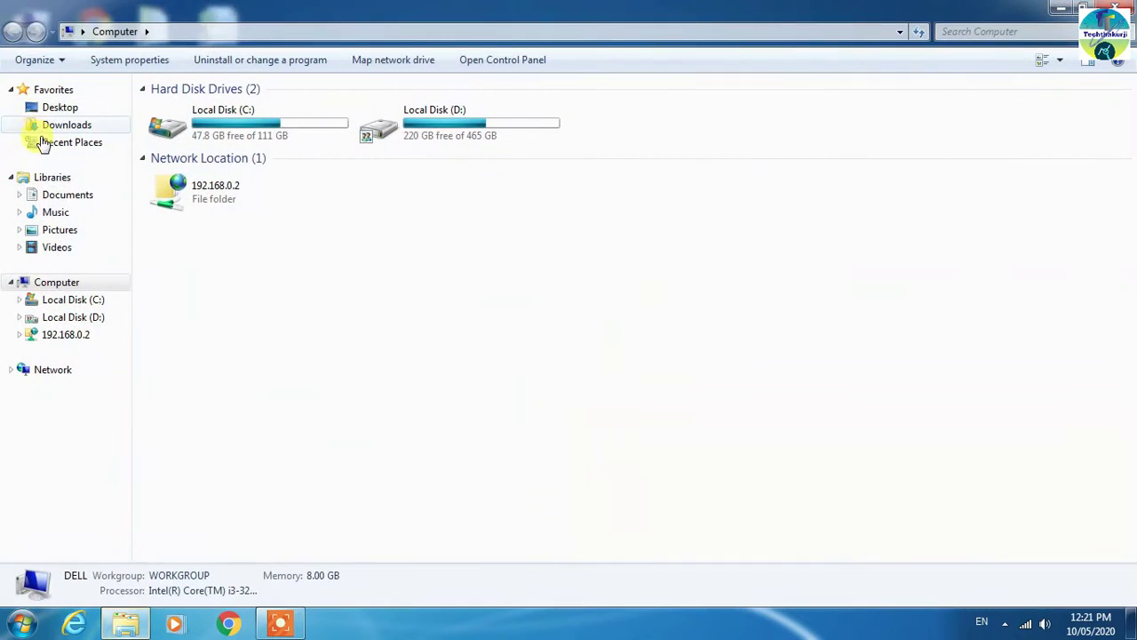
{"action": "left_click", "coordinate": [51, 373]}
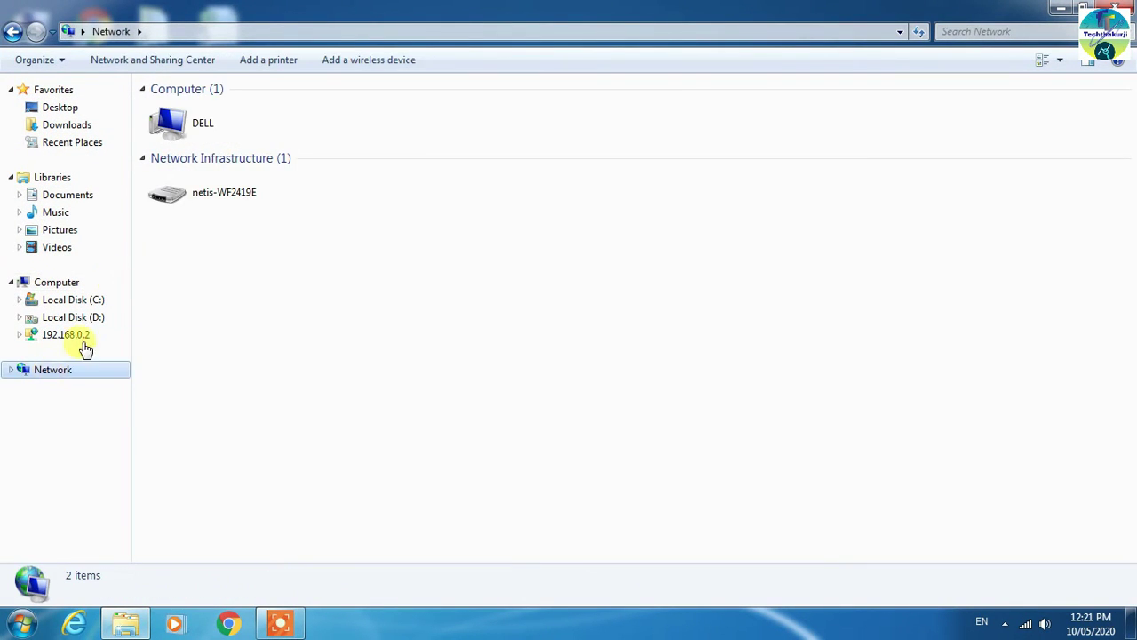
{"action": "double_click", "coordinate": [173, 120]}
{"action": "left_click_drag", "start_coordinate": [187, 160], "coordinate": [250, 89]}
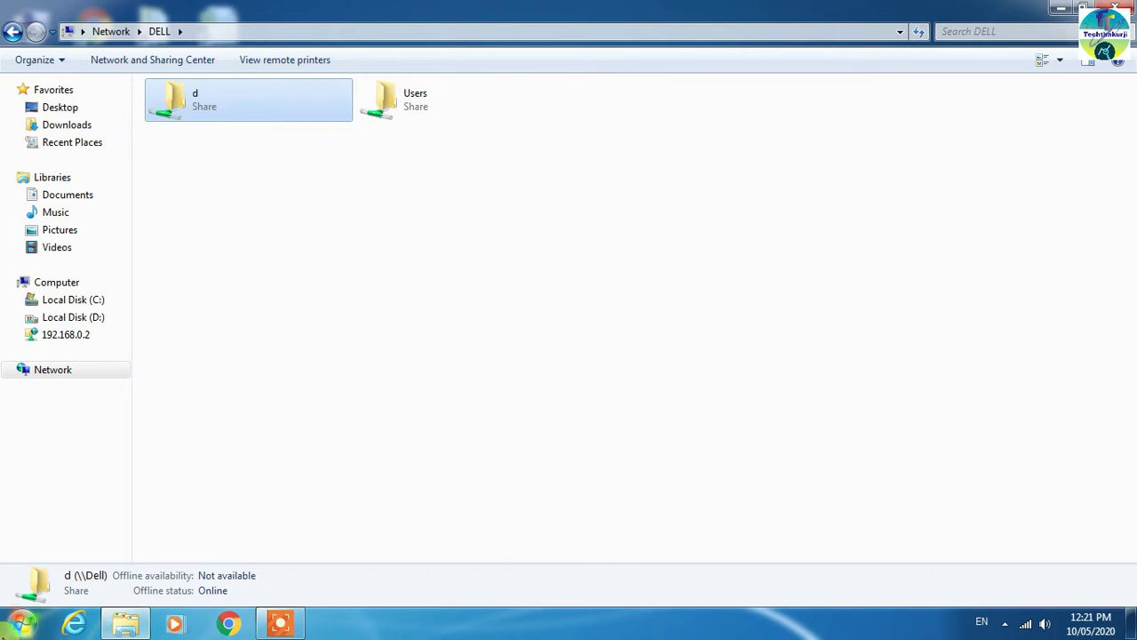
{"action": "left_click", "coordinate": [19, 623]}
{"action": "left_click", "coordinate": [46, 612]}
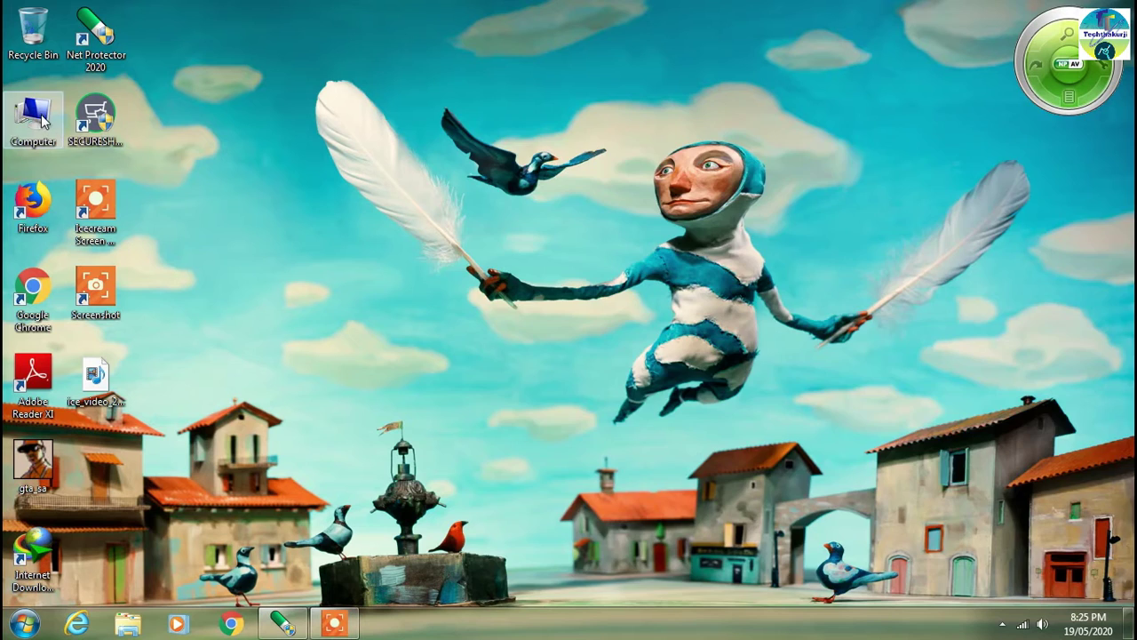
- On the second computer, turn on network discovery, file and printer sharing, and Public folder sharing for the Home or Work profile
{"action": "double_click", "coordinate": [33, 113]}
{"action": "right_click", "coordinate": [519, 449]}
{"action": "left_click", "coordinate": [569, 578]}
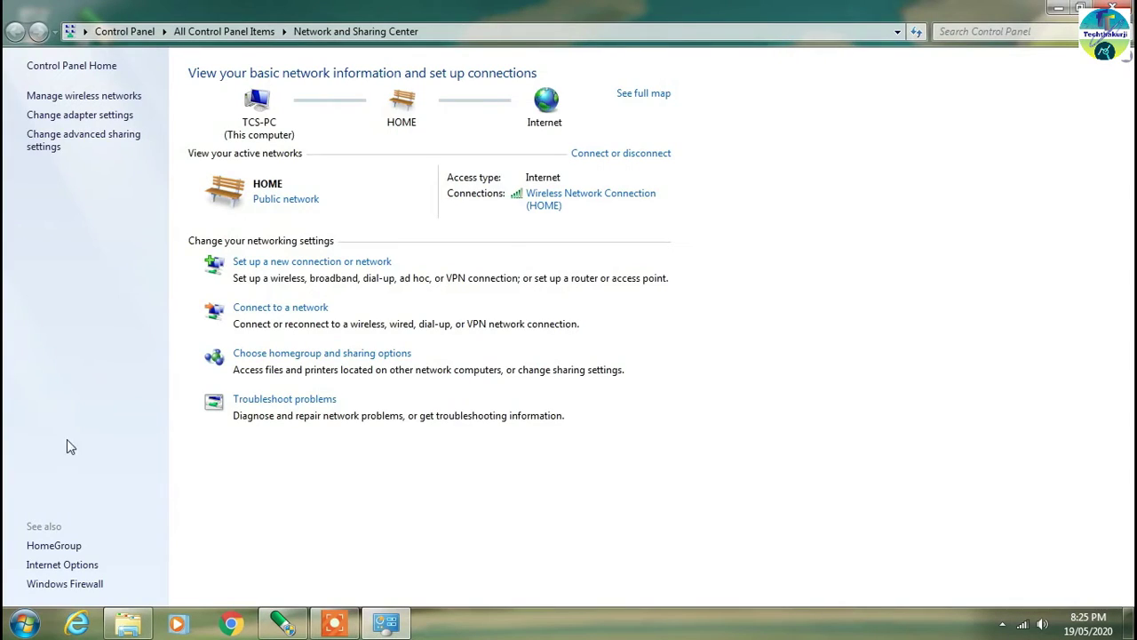
{"action": "left_click", "coordinate": [55, 140]}
{"action": "left_click", "coordinate": [794, 163]}
{"action": "left_click", "coordinate": [795, 134]}
{"action": "left_click", "coordinate": [425, 148]}
{"action": "left_click", "coordinate": [387, 249]}
{"action": "left_click", "coordinate": [387, 349]}
- Turn off password protected sharing for the Home or Work profile and save the advanced sharing settings
{"action": "scroll", "coordinate": [382, 453], "scroll_direction": "down", "scroll_amount": 5}
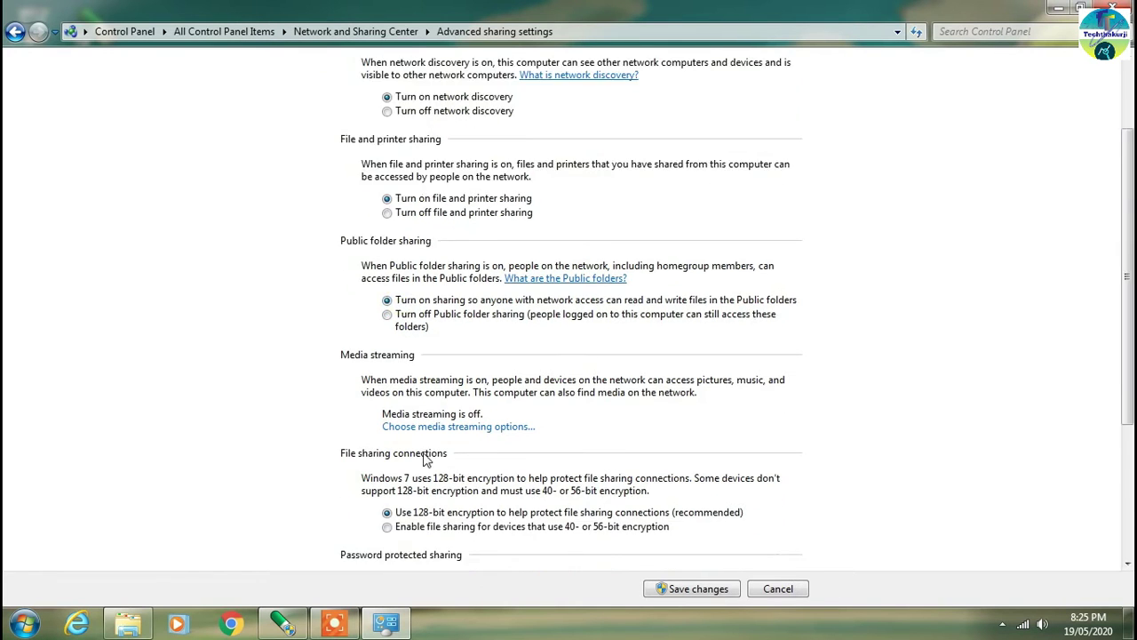
{"action": "left_click", "coordinate": [387, 490]}
{"action": "scroll", "coordinate": [382, 497], "scroll_direction": "down", "scroll_amount": 2}
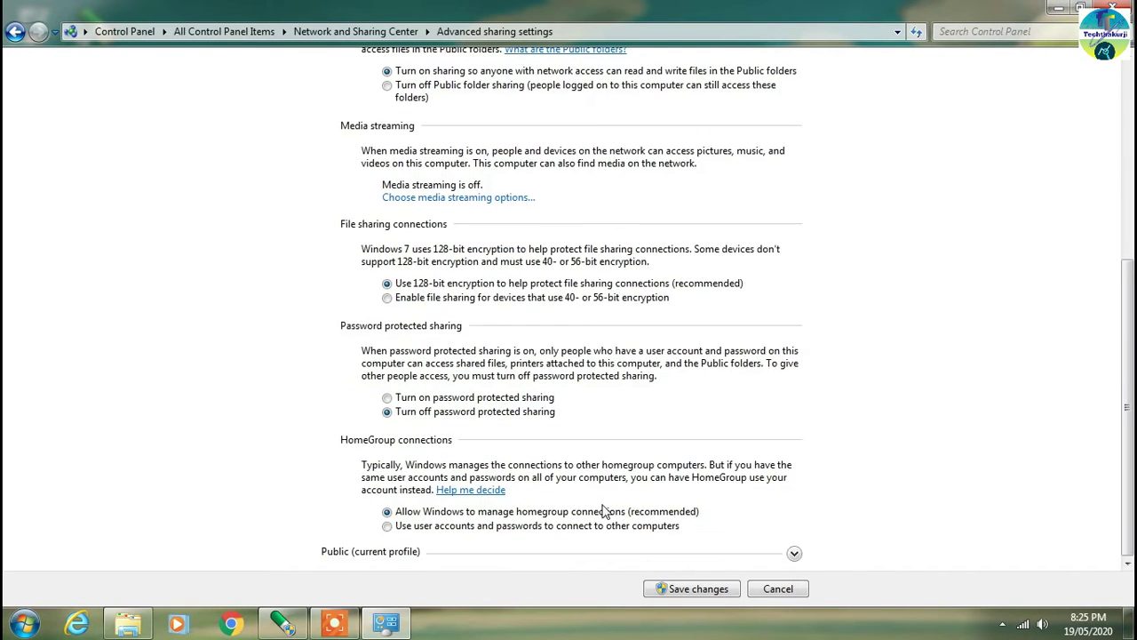
{"action": "left_click", "coordinate": [692, 588]}
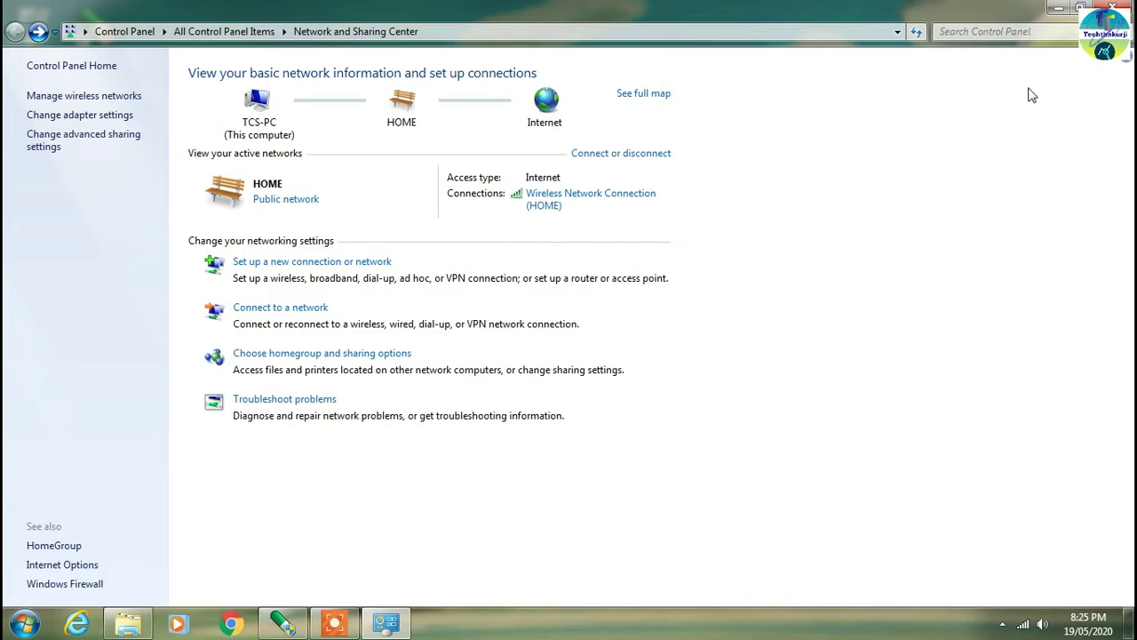
- Turn off Windows Firewall for both the private and public network locations, apply the settings and close the window
{"action": "left_click", "coordinate": [66, 584]}
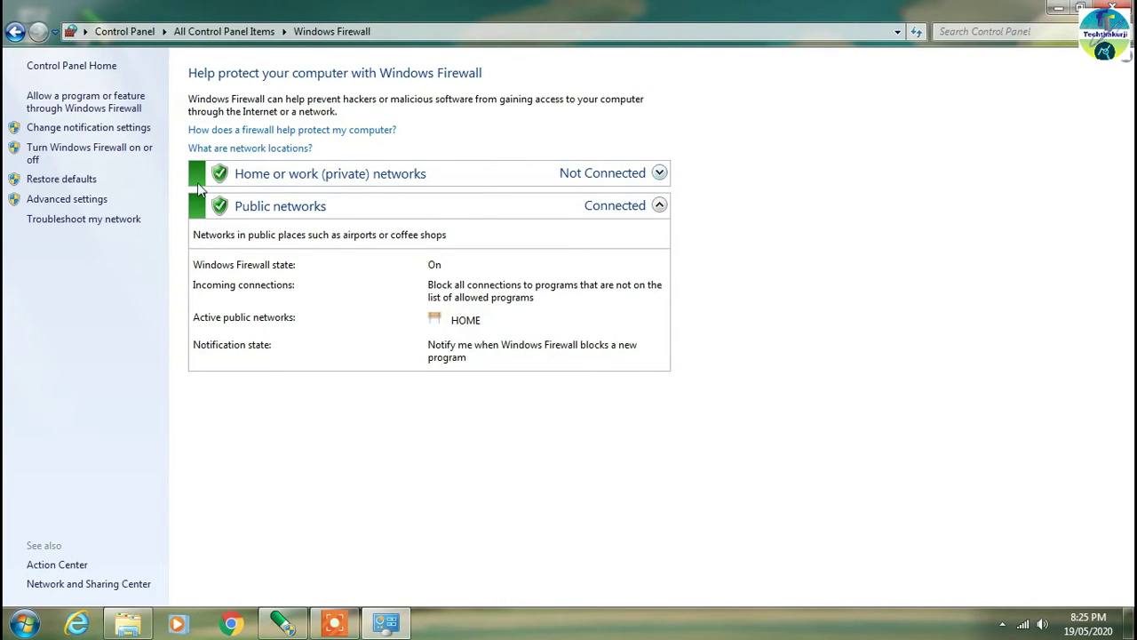
{"action": "left_click", "coordinate": [96, 155]}
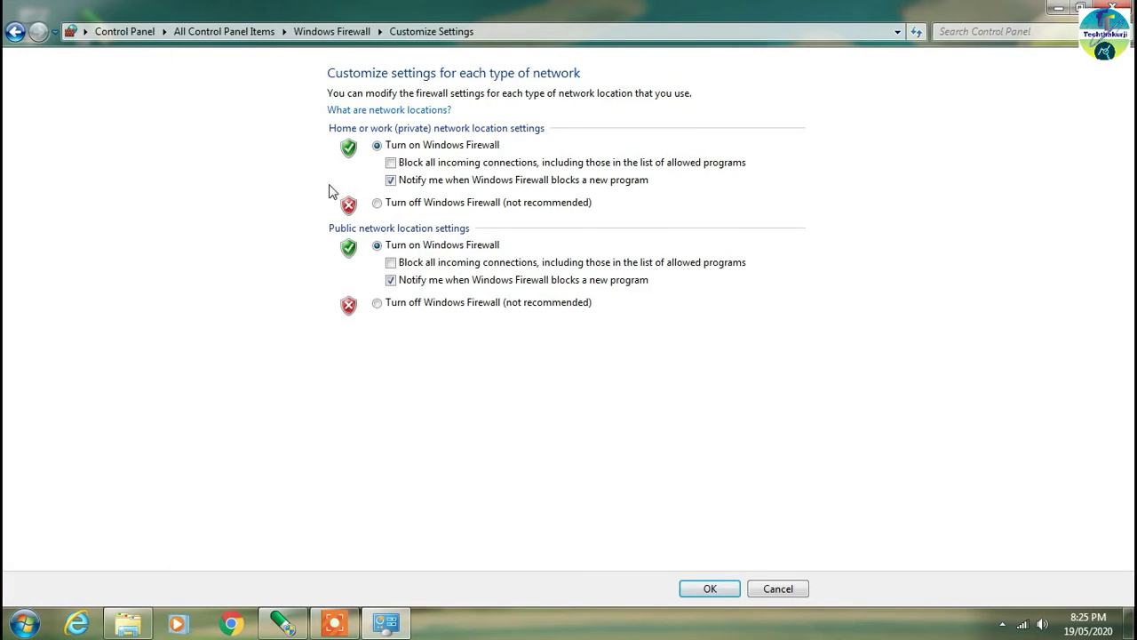
{"action": "left_click", "coordinate": [427, 211]}
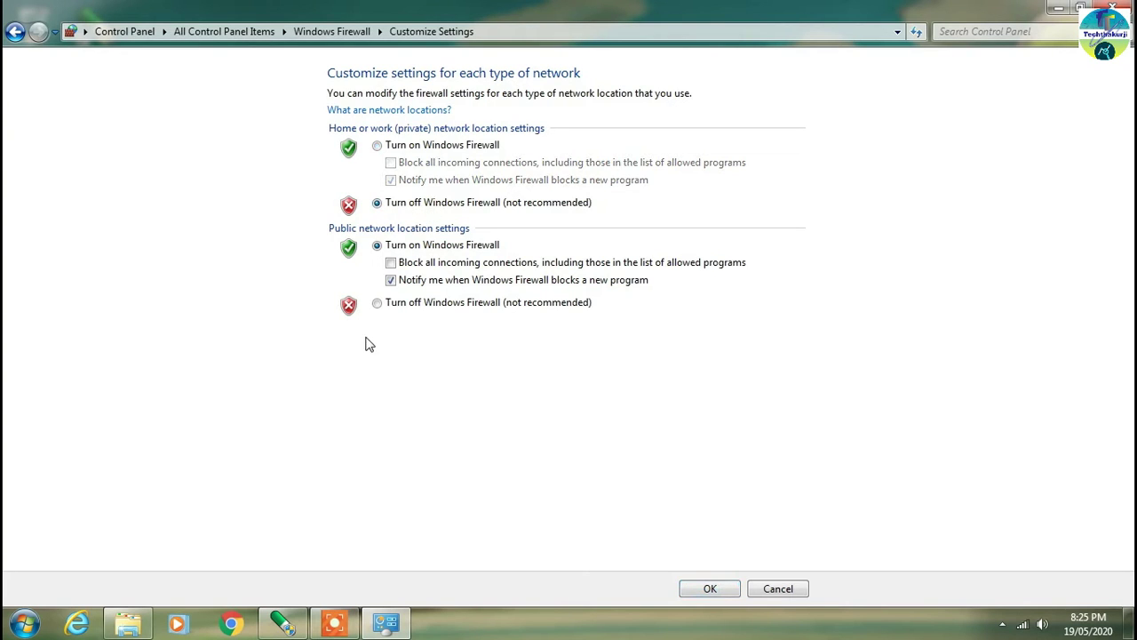
{"action": "left_click", "coordinate": [417, 305]}
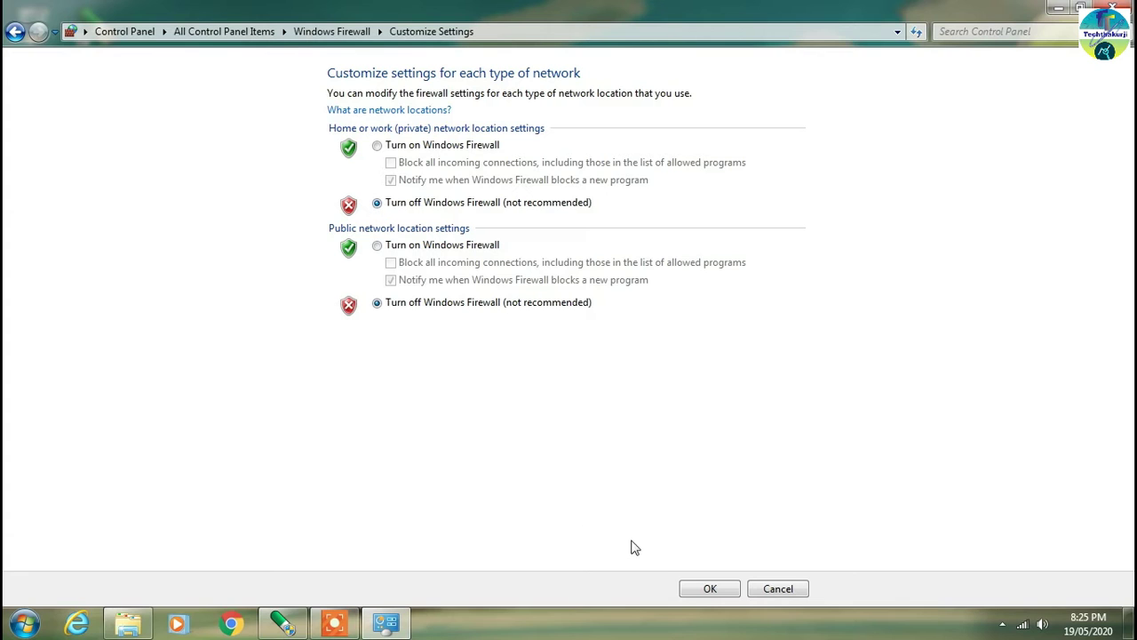
{"action": "left_click", "coordinate": [694, 585]}
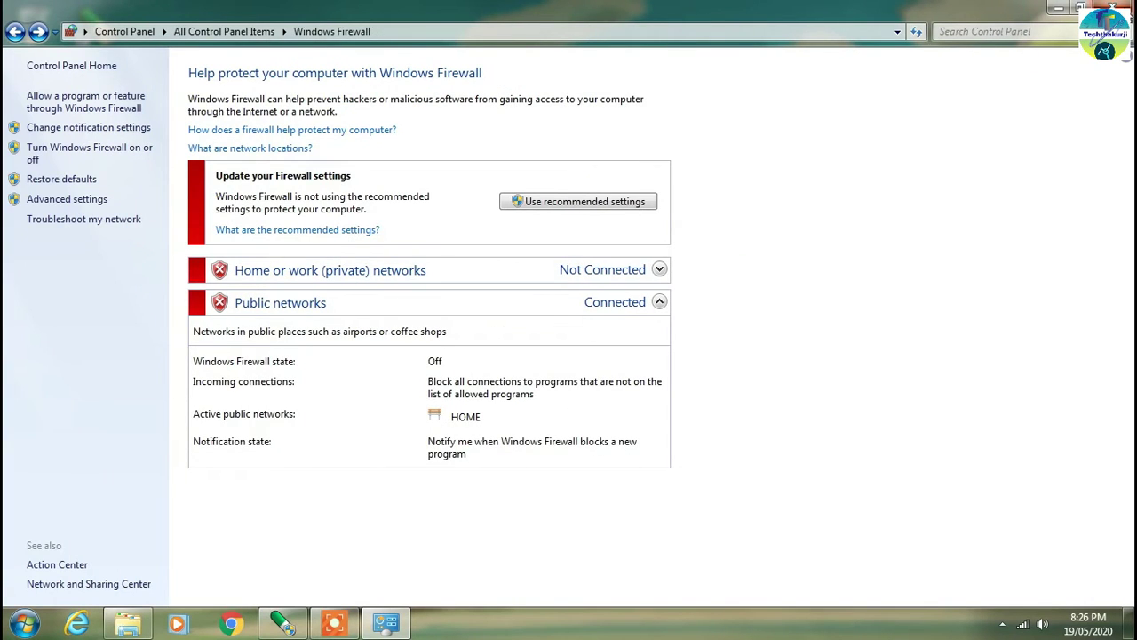
{"action": "left_click", "coordinate": [1111, 7]}
{"action": "left_click", "coordinate": [1108, 133]}
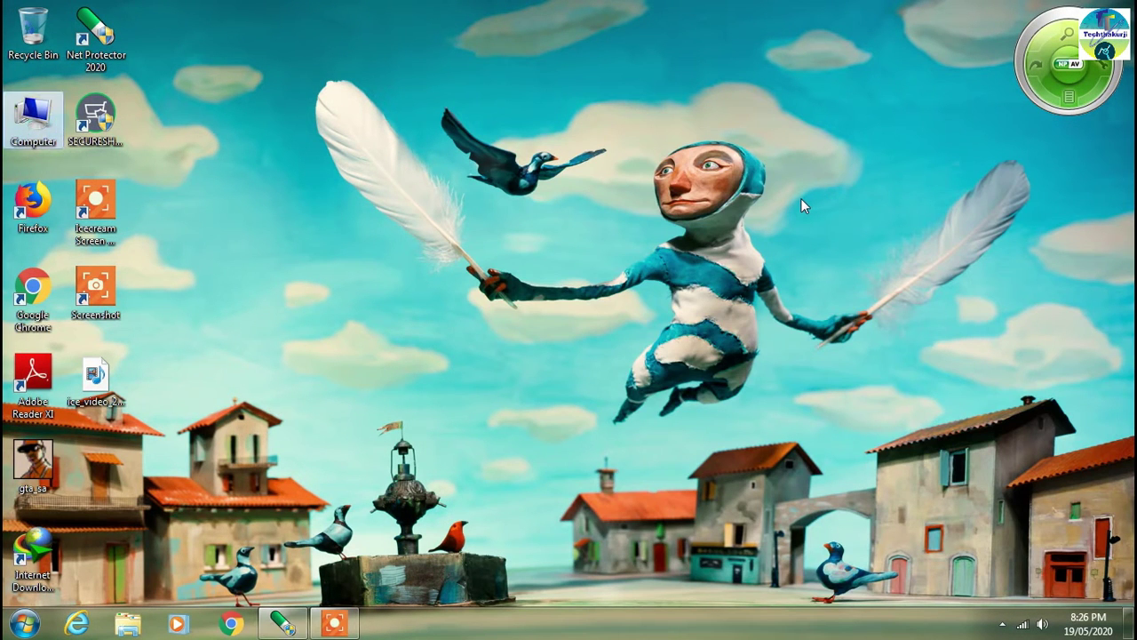
- Open the Computer Name settings in System Properties and examine the full computer name
{"action": "right_click", "coordinate": [36, 108]}
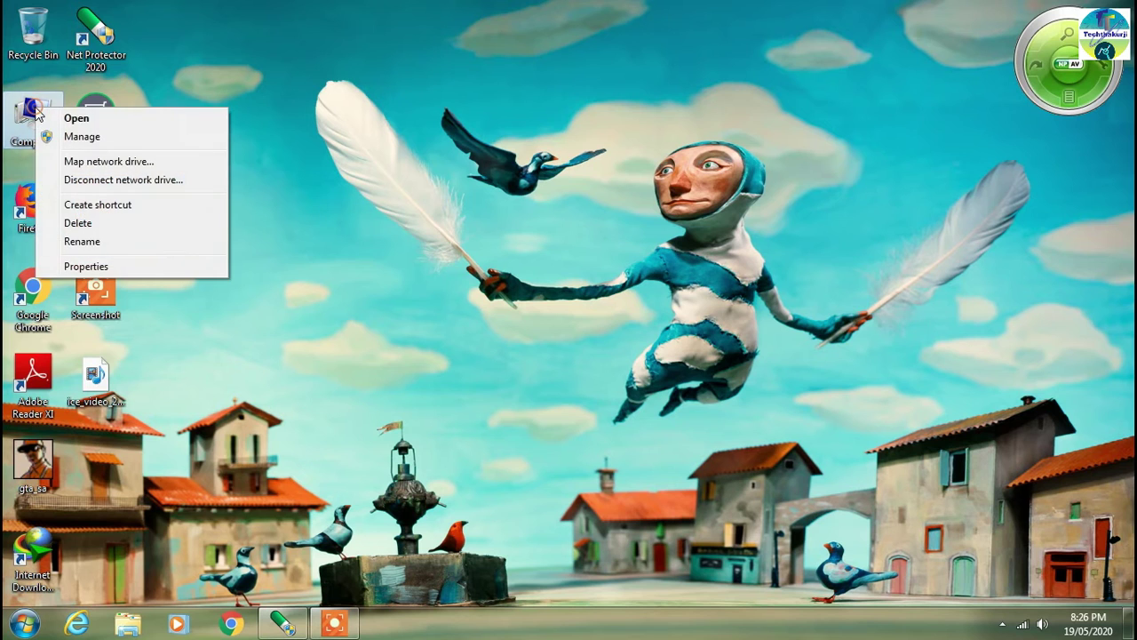
{"action": "left_click", "coordinate": [86, 266]}
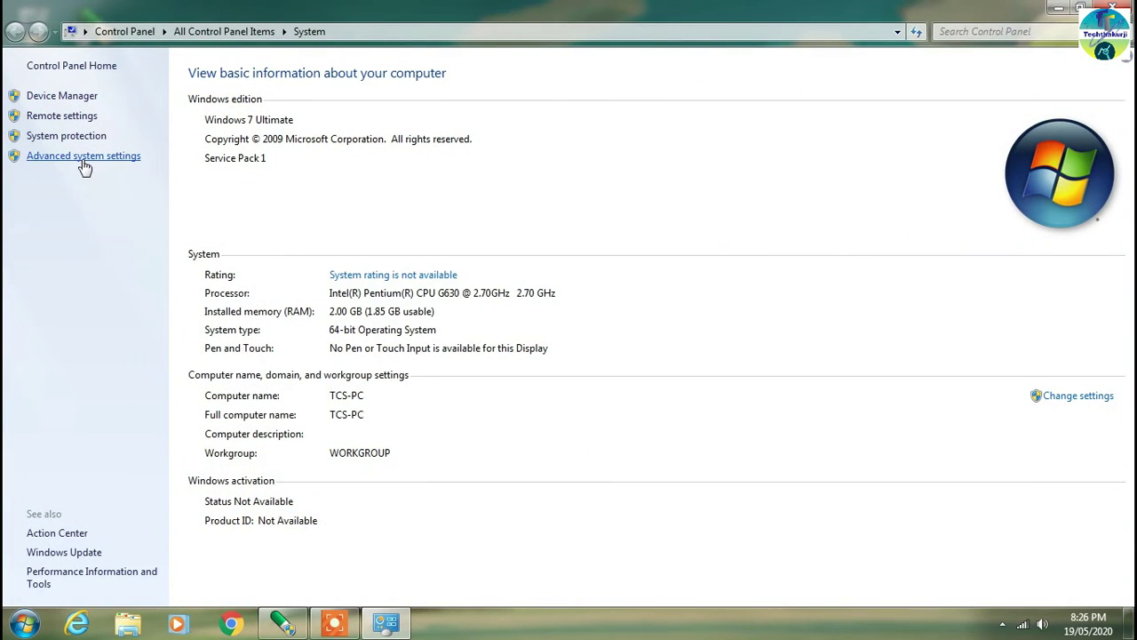
{"action": "left_click", "coordinate": [82, 157]}
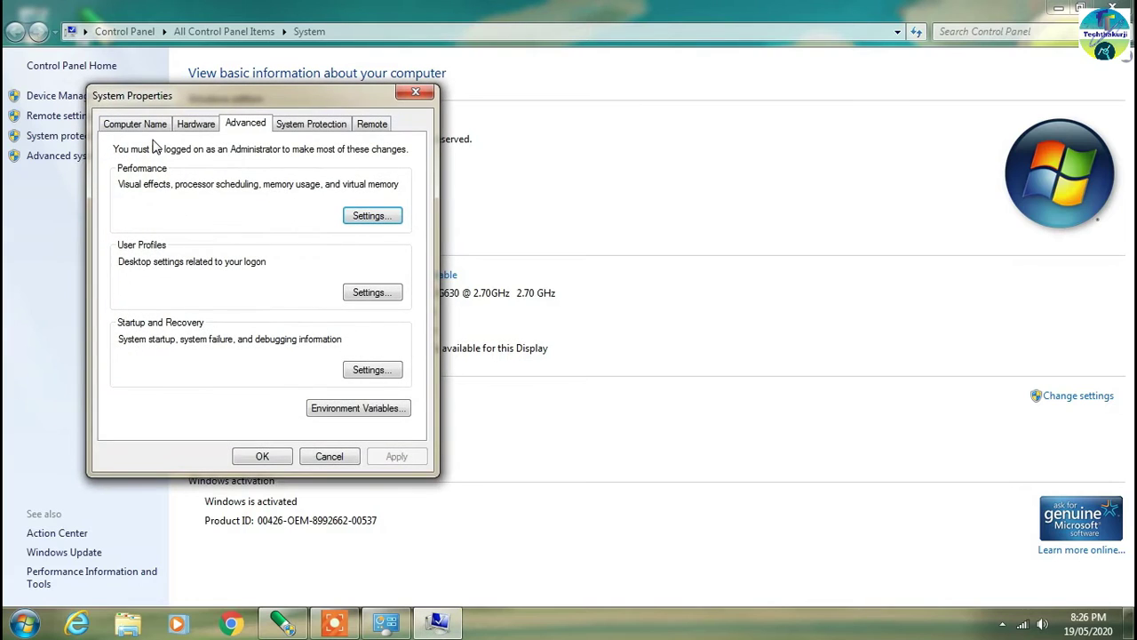
{"action": "left_click", "coordinate": [153, 126]}
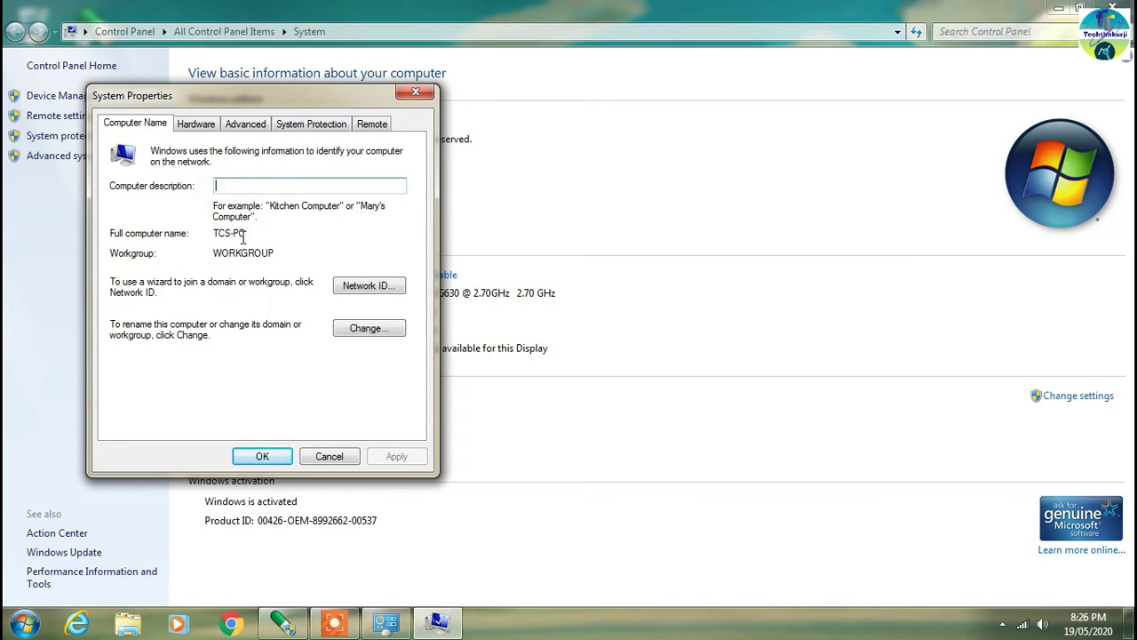
{"action": "left_click_drag", "start_coordinate": [249, 234], "coordinate": [211, 234]}
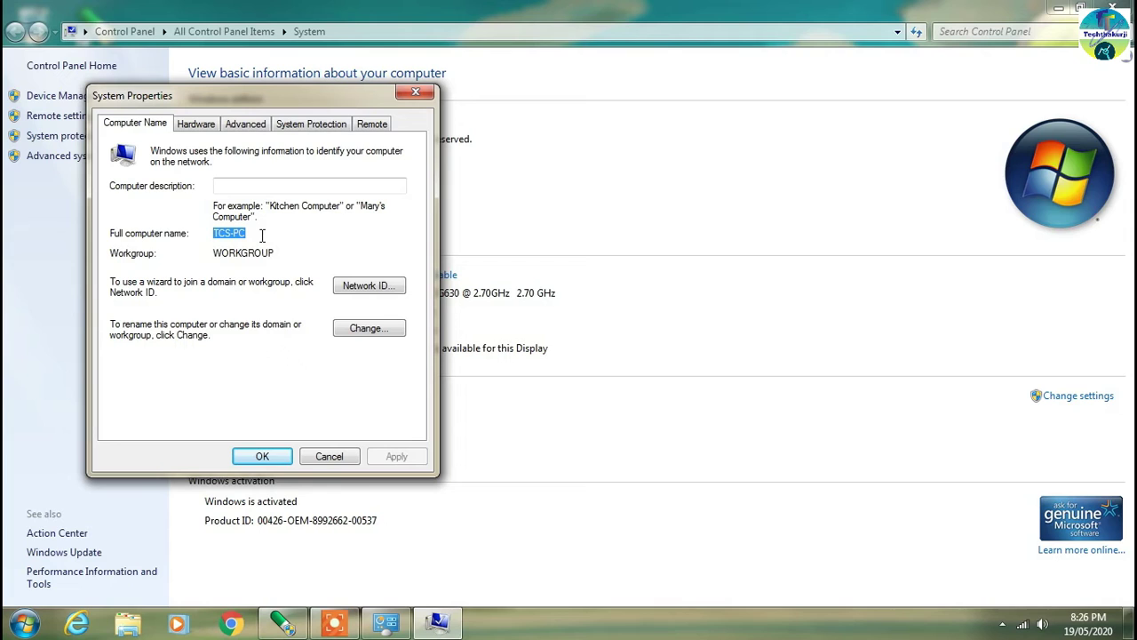
- Open the computer rename settings to examine the computer name and workgroup, then cancel and close System Properties
{"action": "left_click", "coordinate": [369, 329]}
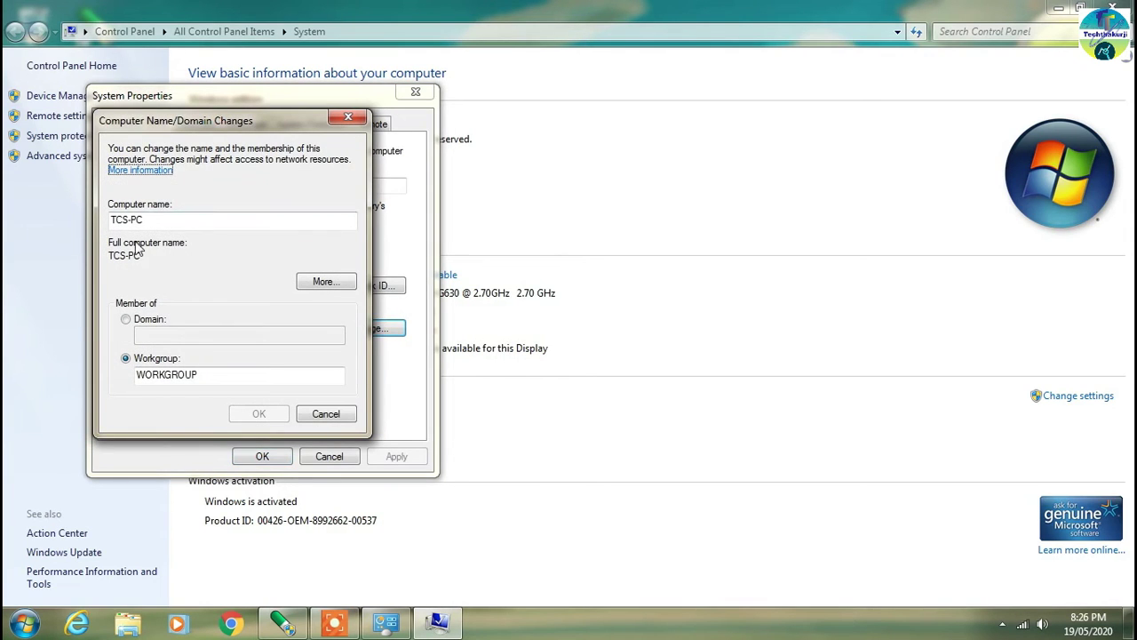
{"action": "left_click_drag", "start_coordinate": [157, 221], "coordinate": [65, 218]}
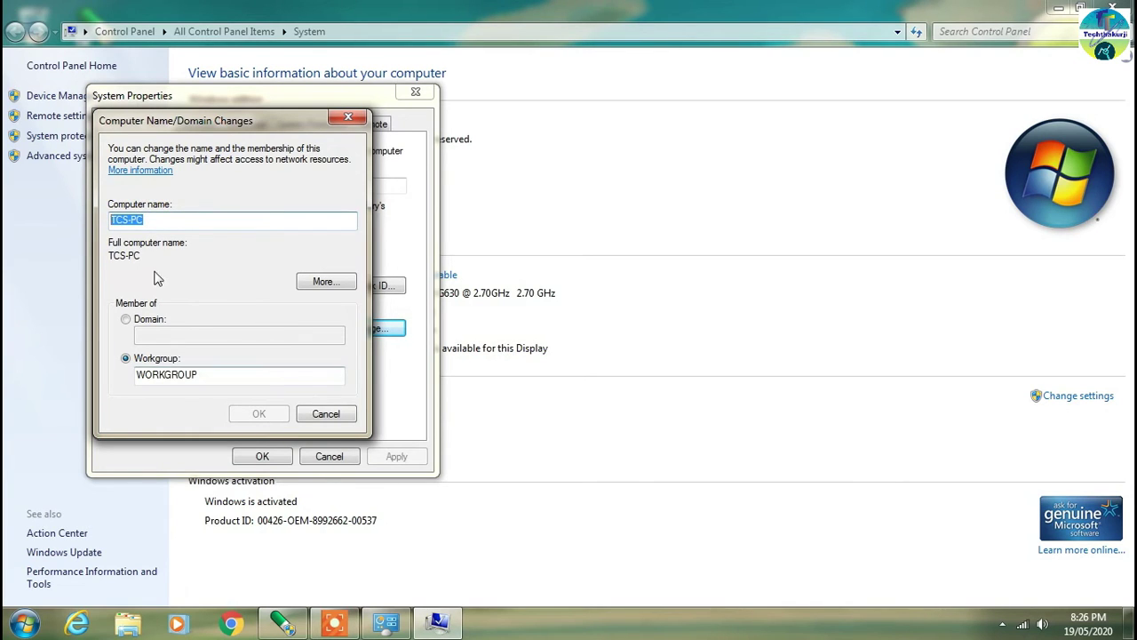
{"action": "left_click", "coordinate": [325, 414]}
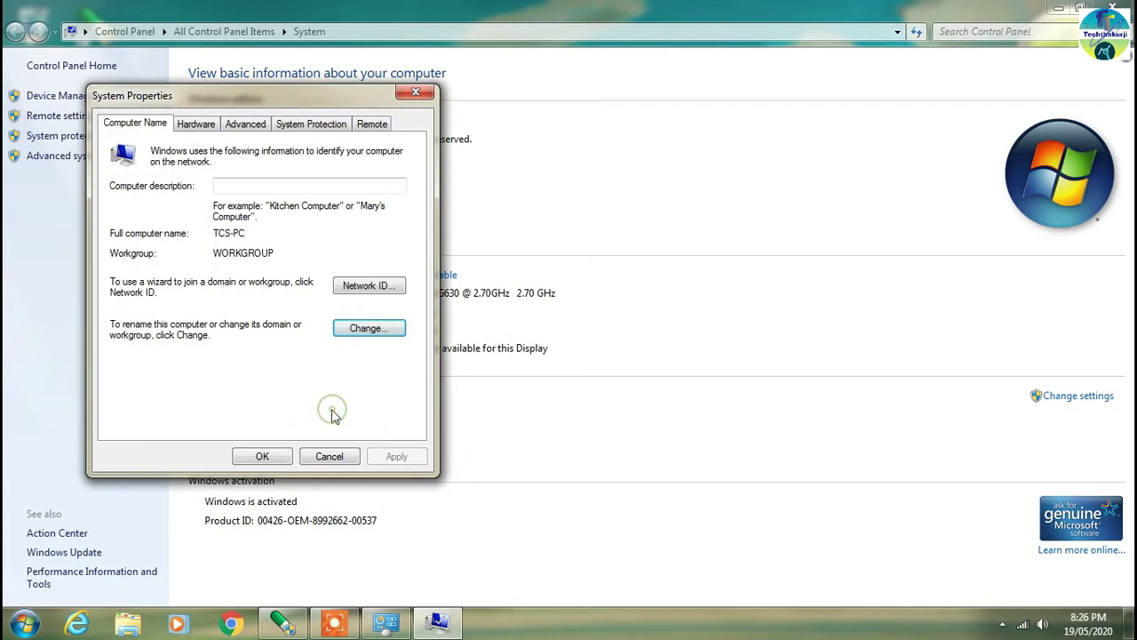
{"action": "left_click", "coordinate": [287, 459]}
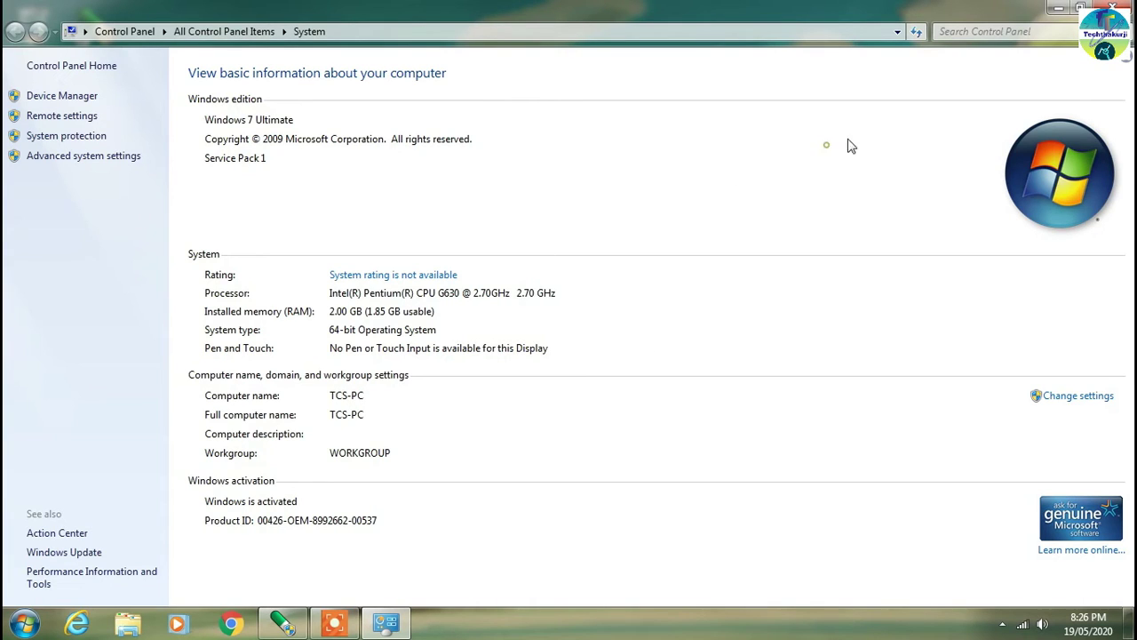
- In the Action Center settings, turn off messages for Windows Update, Internet security settings, Network firewall and Windows Backup
{"action": "left_click", "coordinate": [76, 532]}
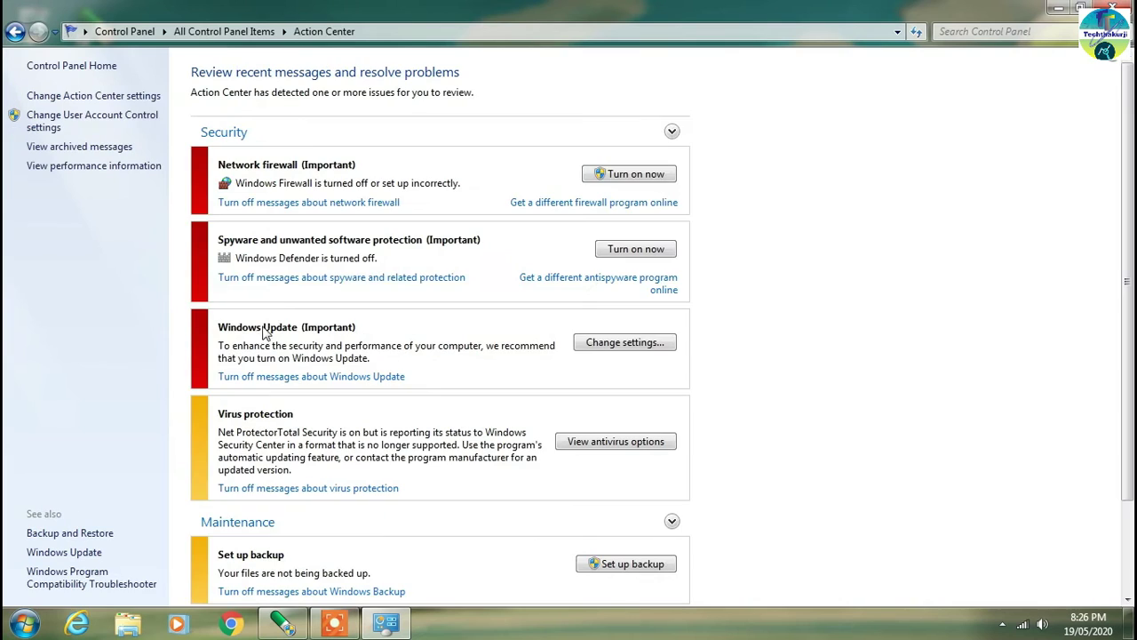
{"action": "left_click", "coordinate": [101, 96]}
{"action": "left_click", "coordinate": [421, 163]}
{"action": "left_click", "coordinate": [417, 182]}
{"action": "left_click", "coordinate": [414, 202]}
{"action": "left_click", "coordinate": [415, 266]}
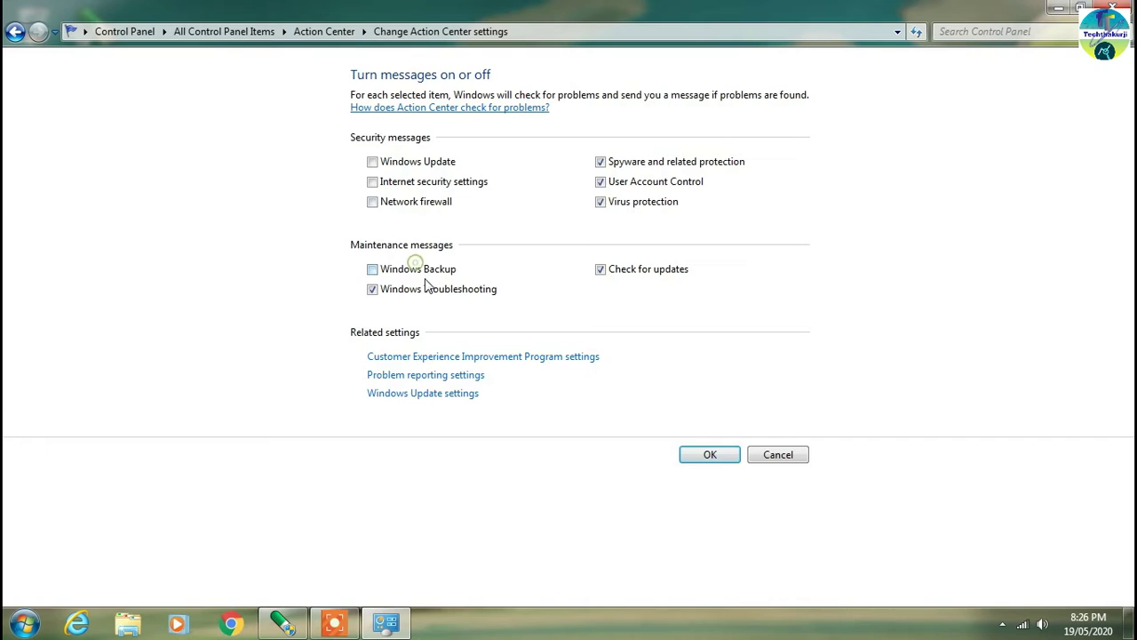
- Turn off messages for Windows Troubleshooting, Check for updates, Virus protection, User Account Control and Spyware, save the settings and close Action Center
{"action": "left_click", "coordinate": [423, 289]}
{"action": "left_click", "coordinate": [604, 270]}
{"action": "left_click", "coordinate": [623, 204]}
{"action": "left_click", "coordinate": [622, 183]}
{"action": "left_click", "coordinate": [622, 164]}
{"action": "left_click", "coordinate": [708, 454]}
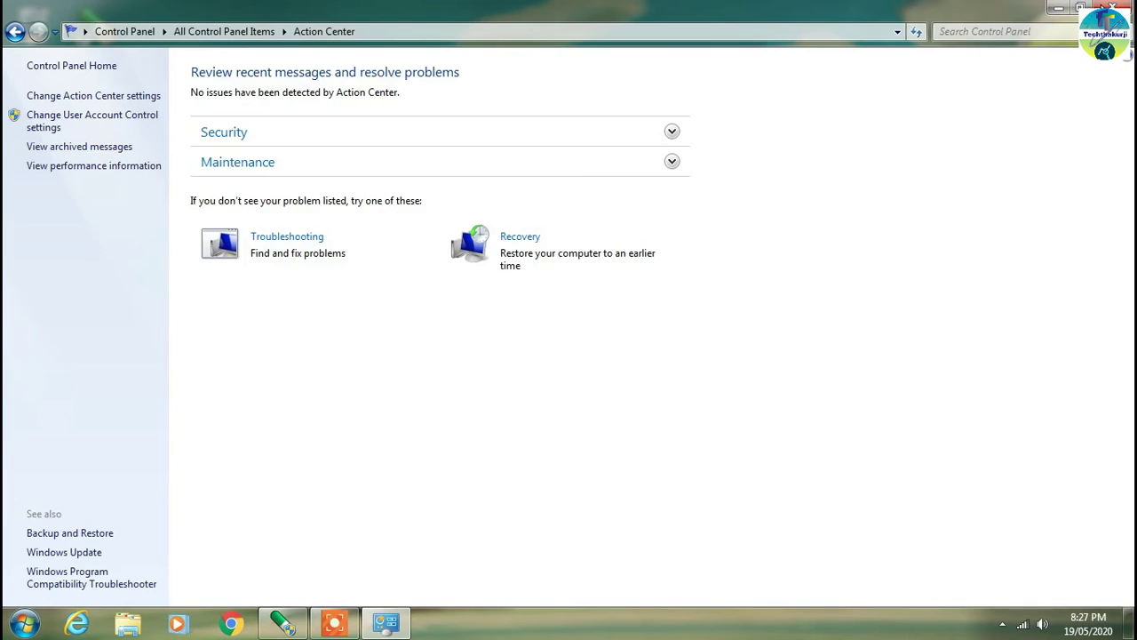
{"action": "left_click", "coordinate": [1110, 5]}
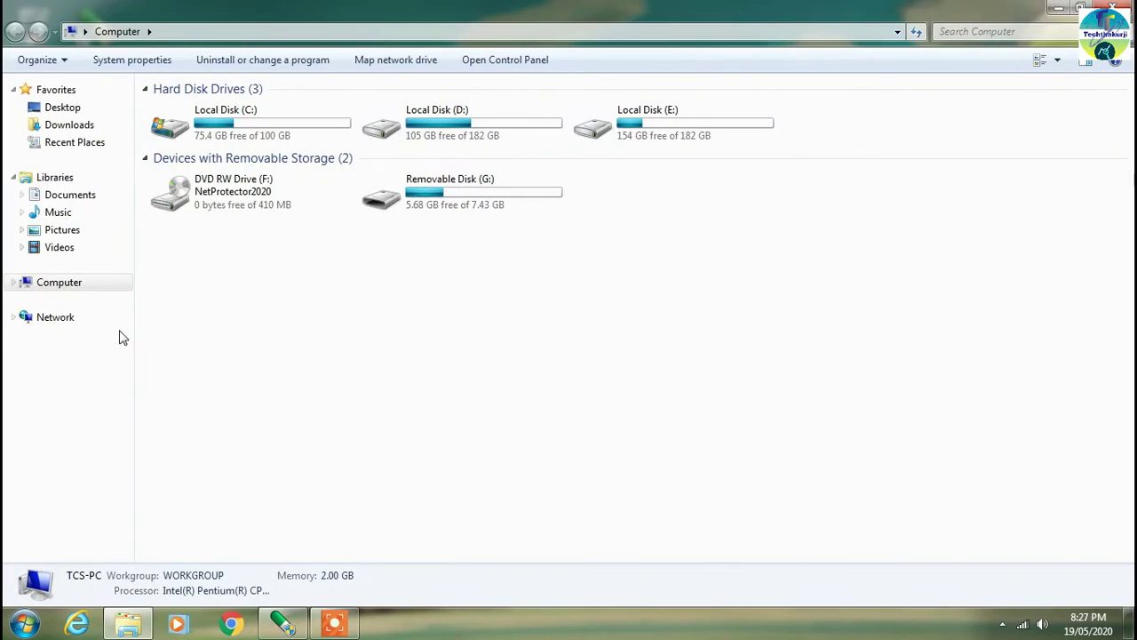
- Open Network in the file explorer, refresh it and check the DELL and TCS-PC computers
{"action": "left_click", "coordinate": [62, 317]}
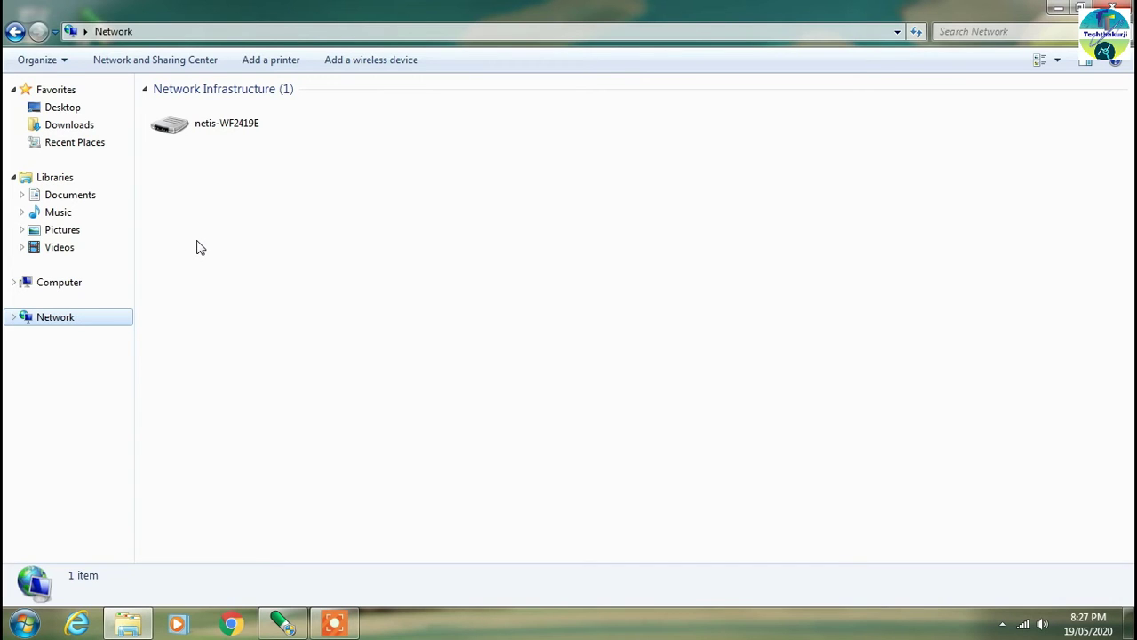
{"action": "right_click", "coordinate": [295, 230]}
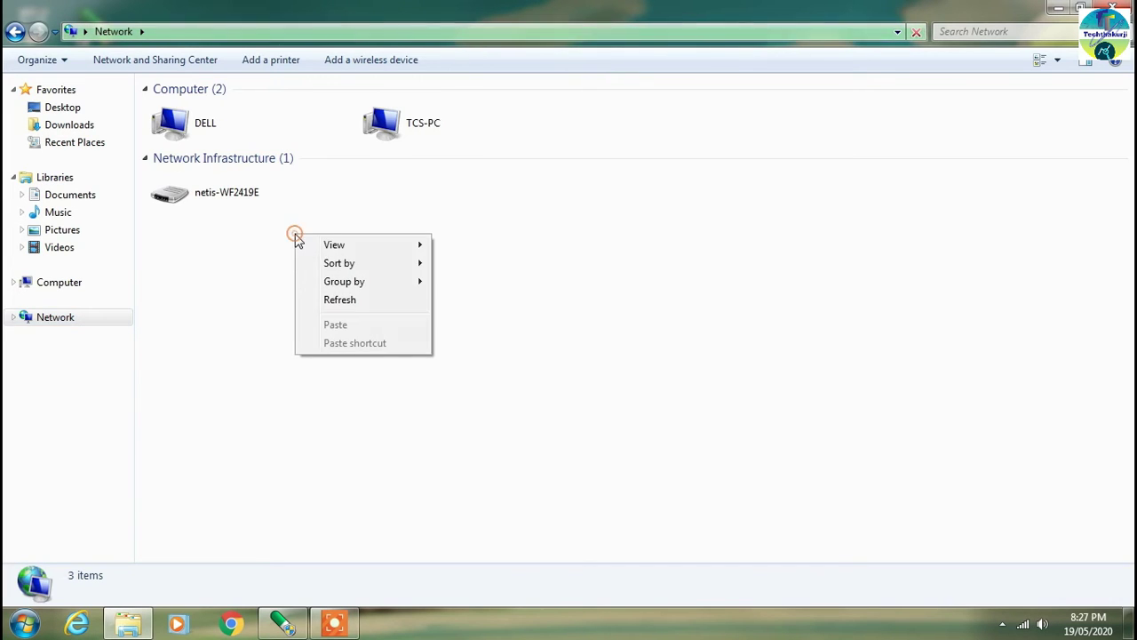
{"action": "left_click", "coordinate": [353, 298]}
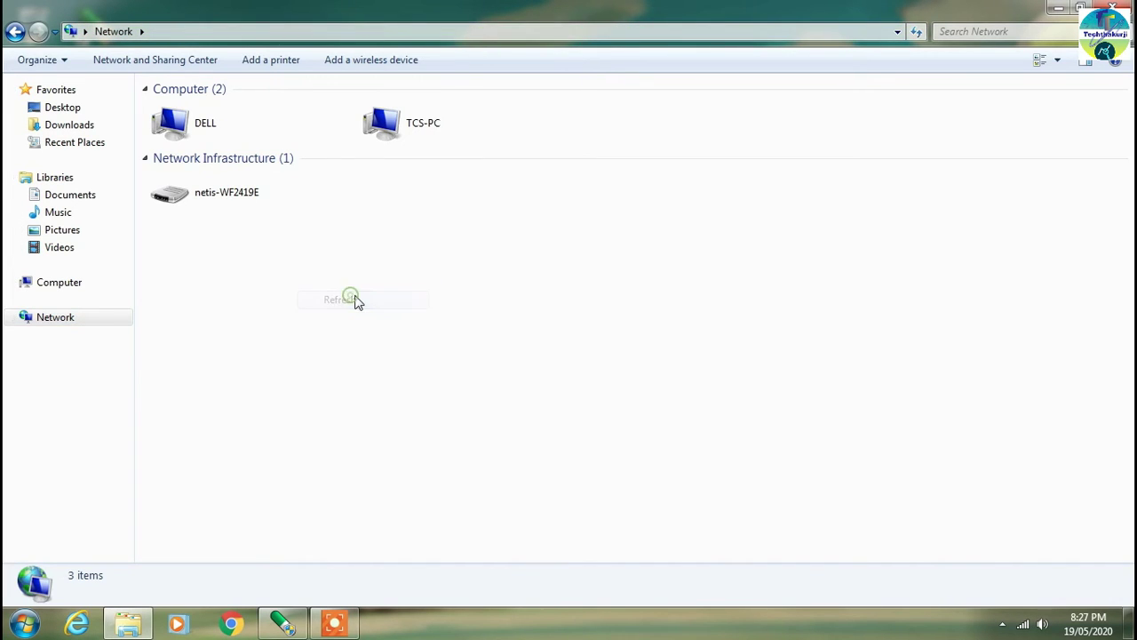
{"action": "left_click", "coordinate": [205, 127]}
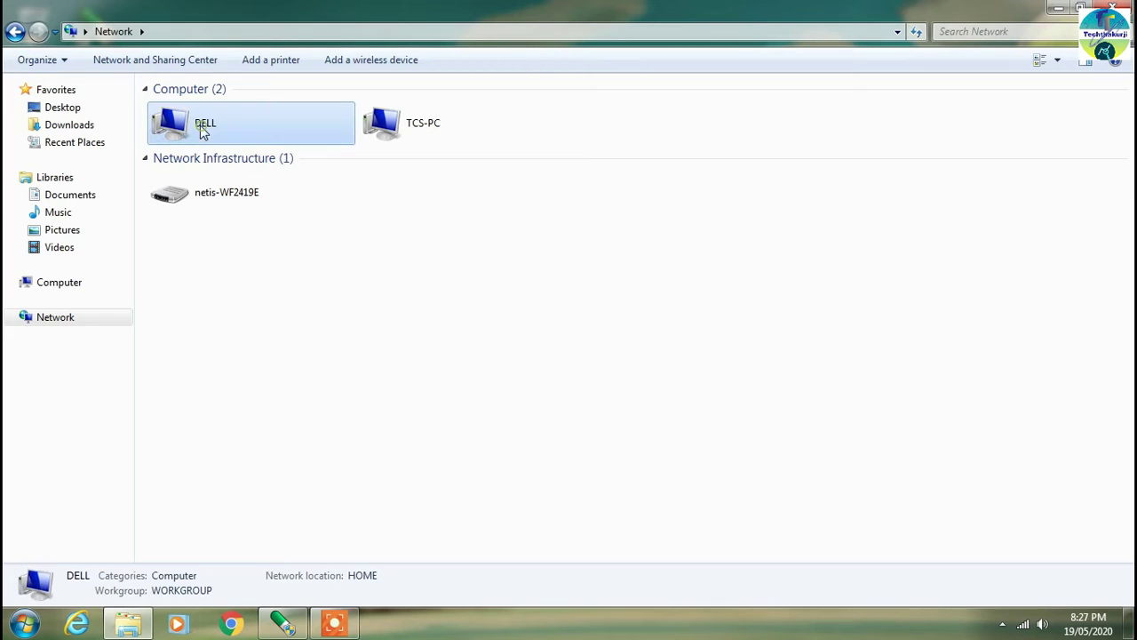
{"action": "left_click", "coordinate": [398, 113]}
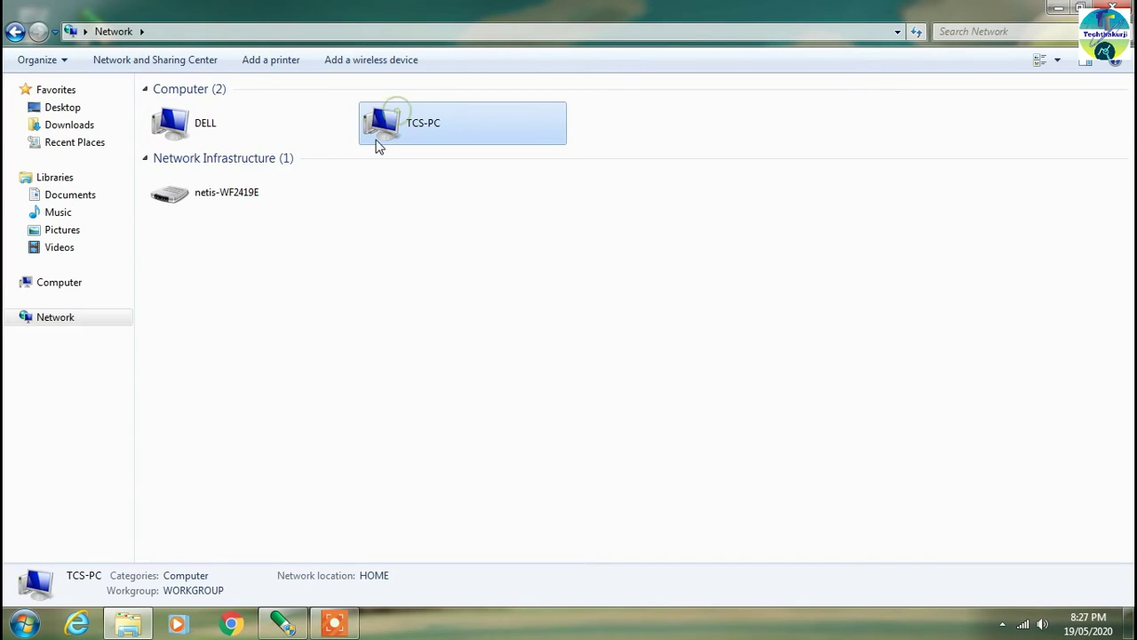
- Open the shared folder d on the DELL computer, look through its contents and go back
{"action": "double_click", "coordinate": [187, 124]}
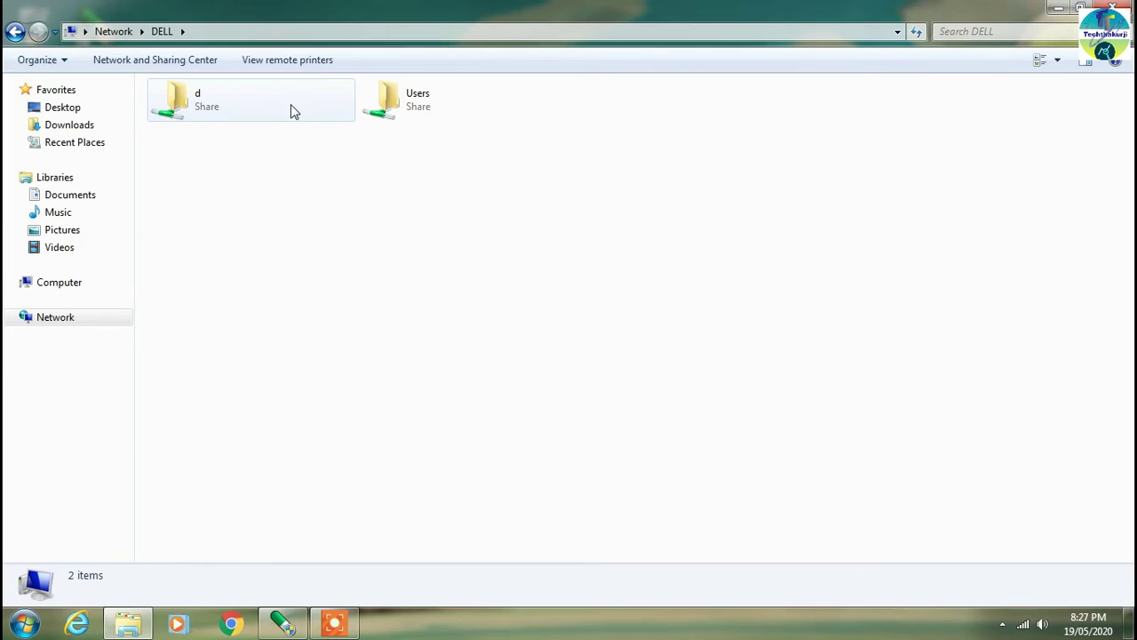
{"action": "double_click", "coordinate": [189, 107]}
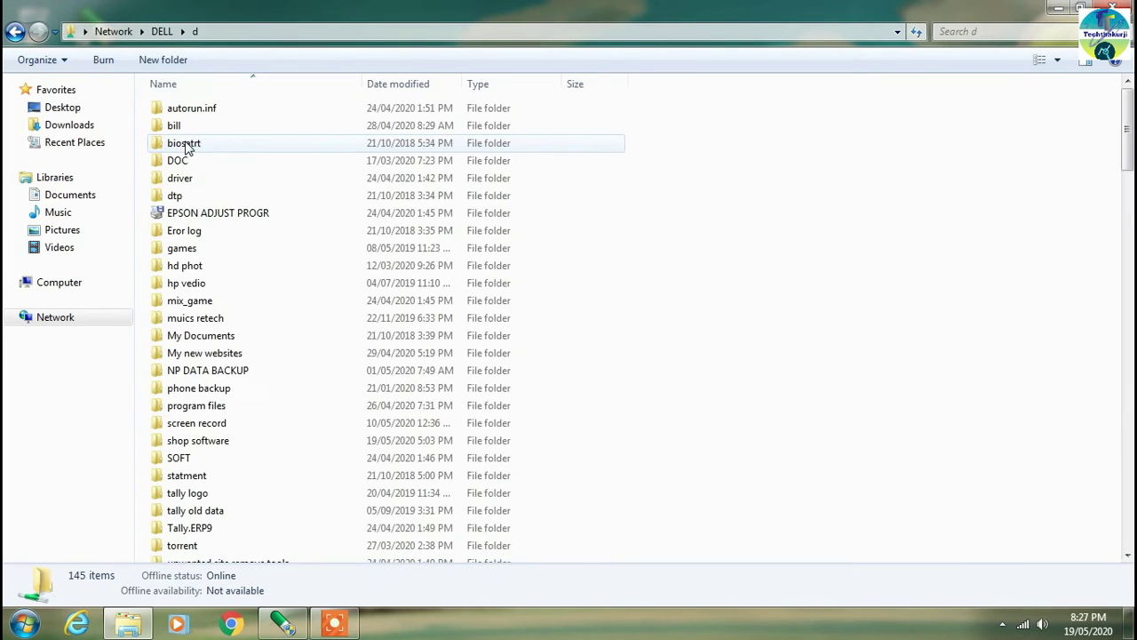
{"action": "left_click", "coordinate": [212, 235]}
{"action": "scroll", "coordinate": [213, 236], "scroll_direction": "down", "scroll_amount": 6}
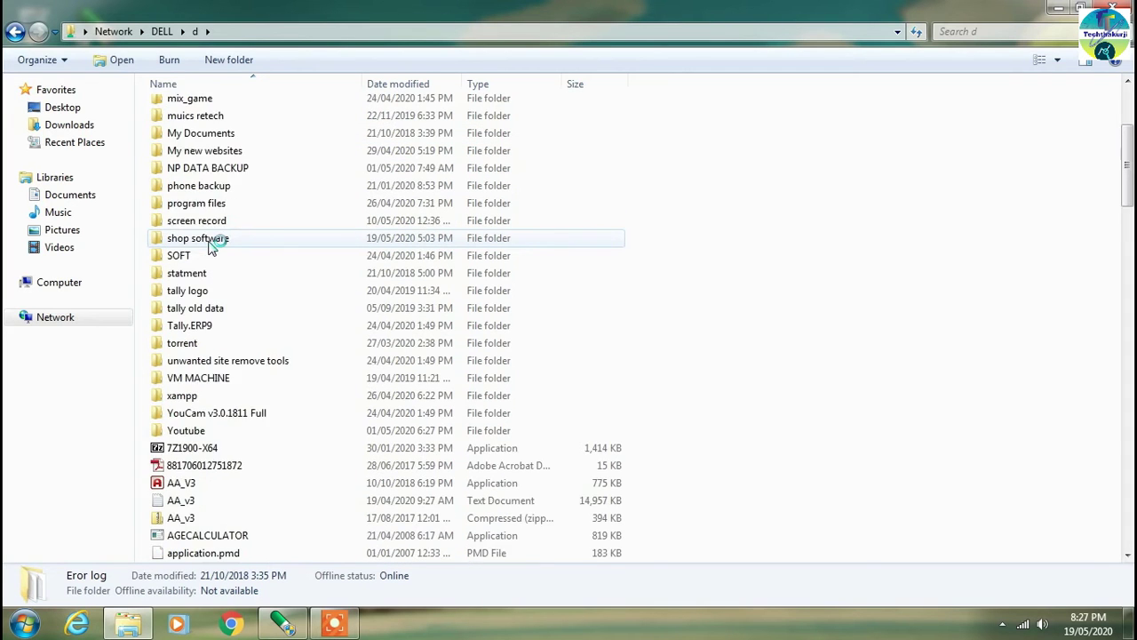
{"action": "scroll", "coordinate": [213, 400], "scroll_direction": "up", "scroll_amount": 6}
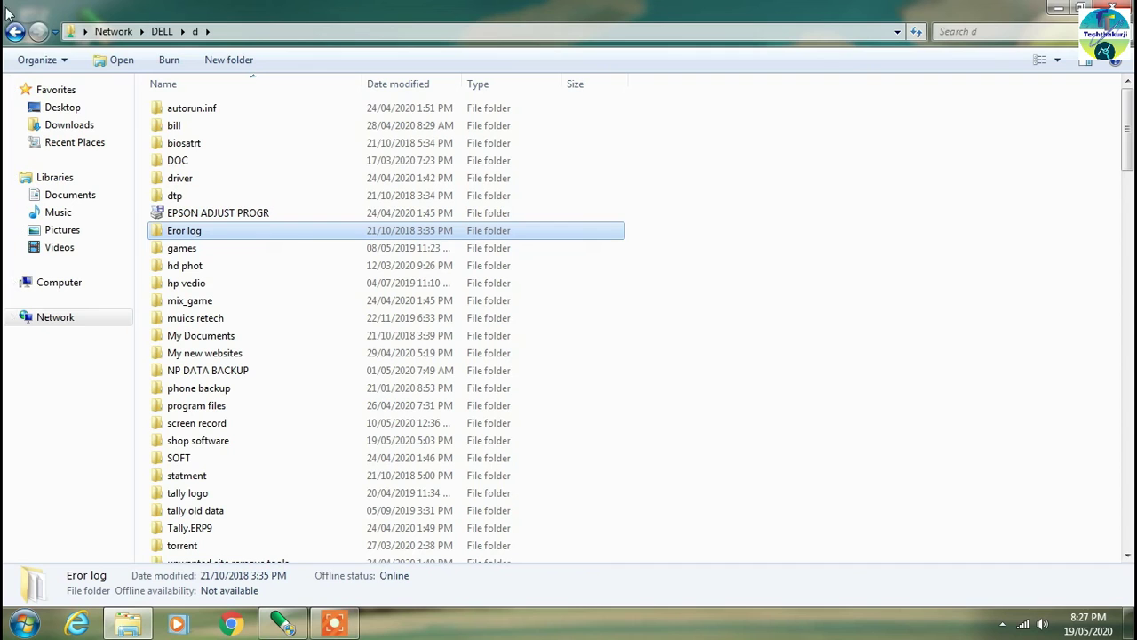
{"action": "left_click", "coordinate": [13, 33]}
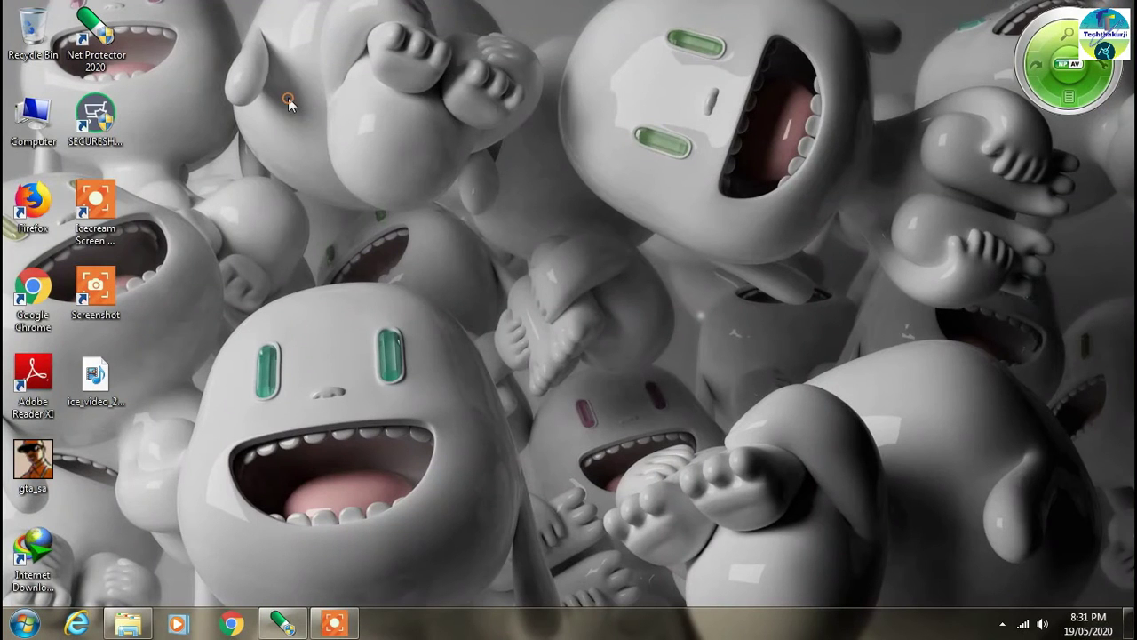
- Refresh the desktop, start mapping a network drive for Computer and choose drive letter H:
{"action": "right_click", "coordinate": [288, 98]}
{"action": "left_click", "coordinate": [359, 150]}
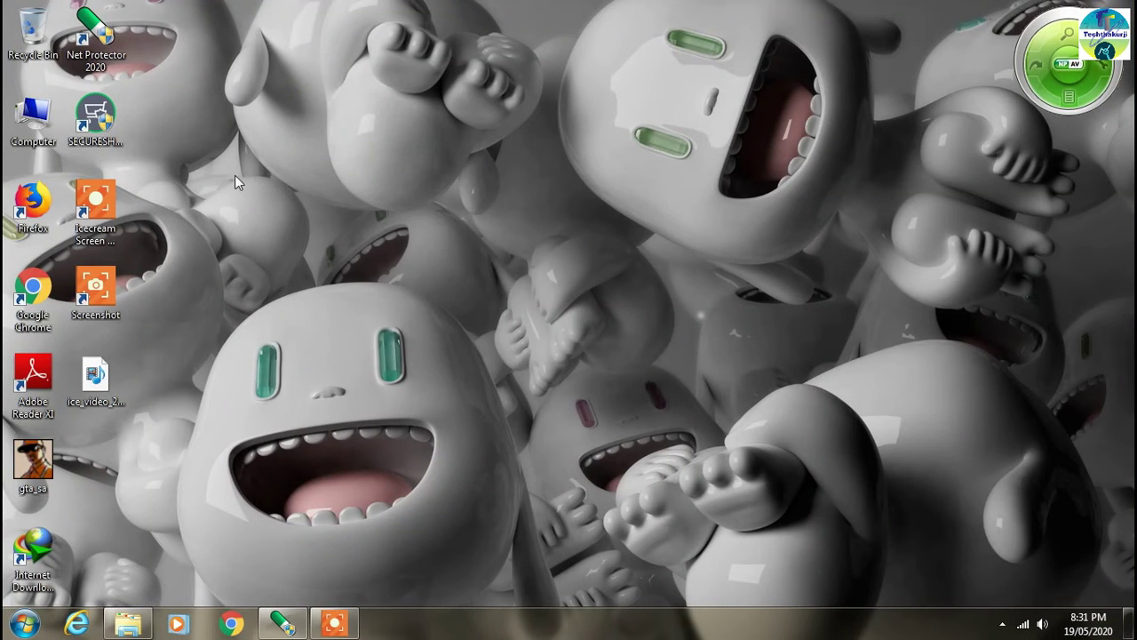
{"action": "right_click", "coordinate": [40, 118]}
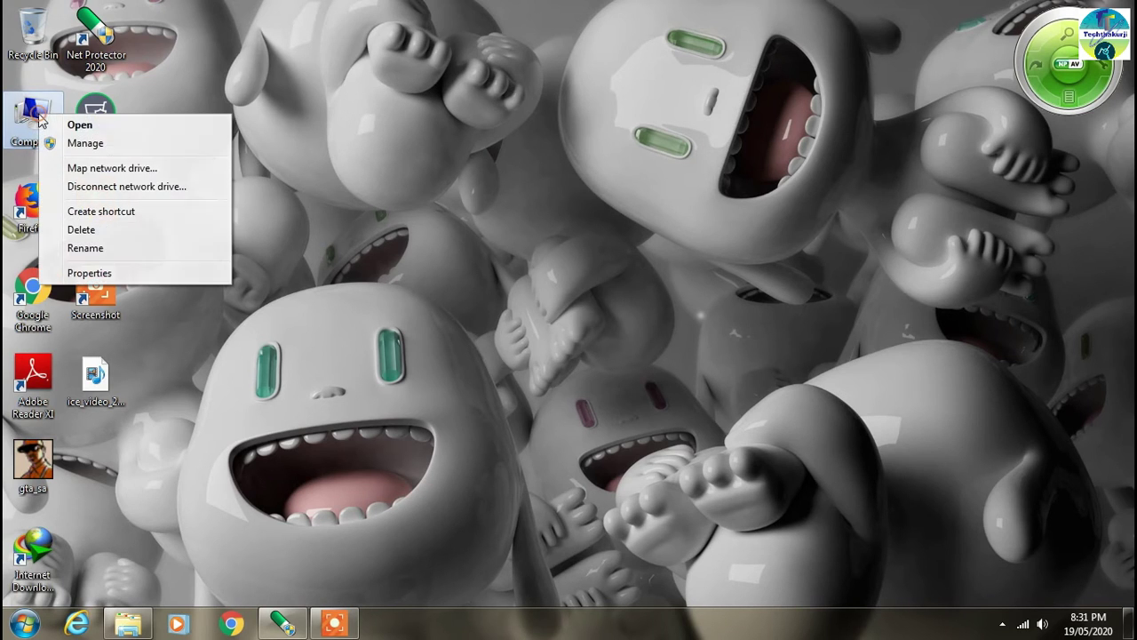
{"action": "left_click", "coordinate": [123, 172]}
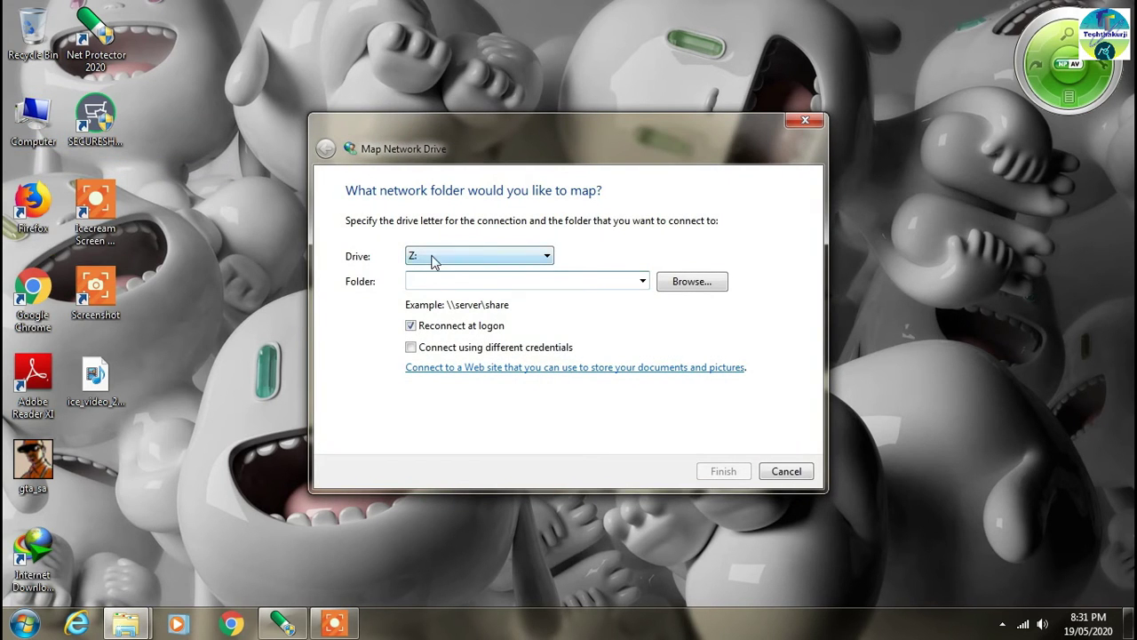
{"action": "left_click", "coordinate": [431, 256]}
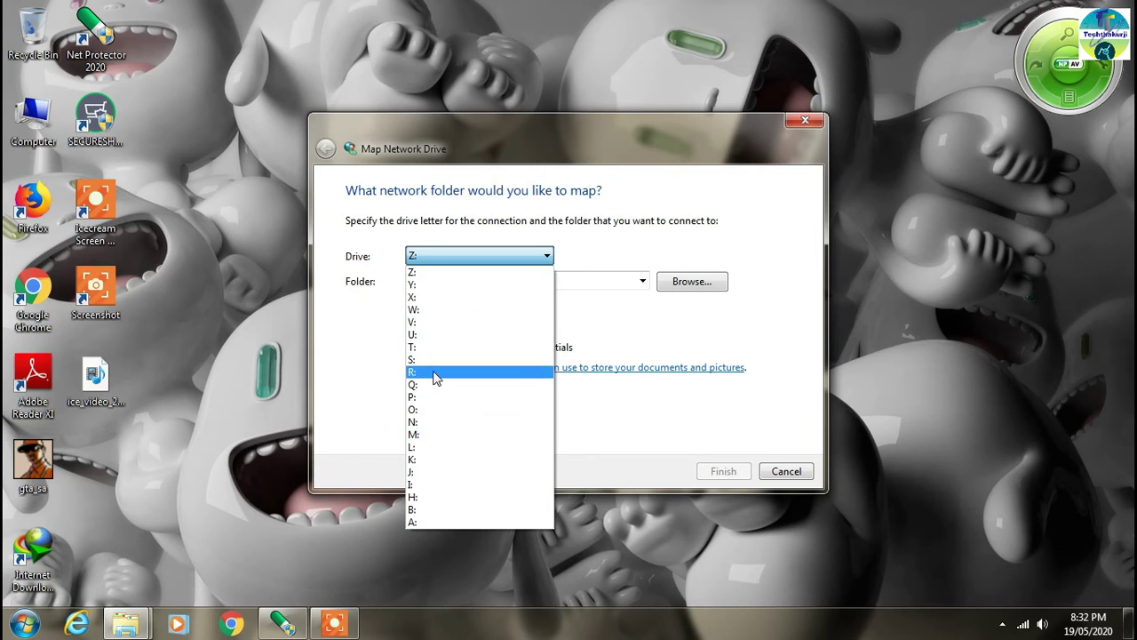
{"action": "left_click", "coordinate": [425, 499]}
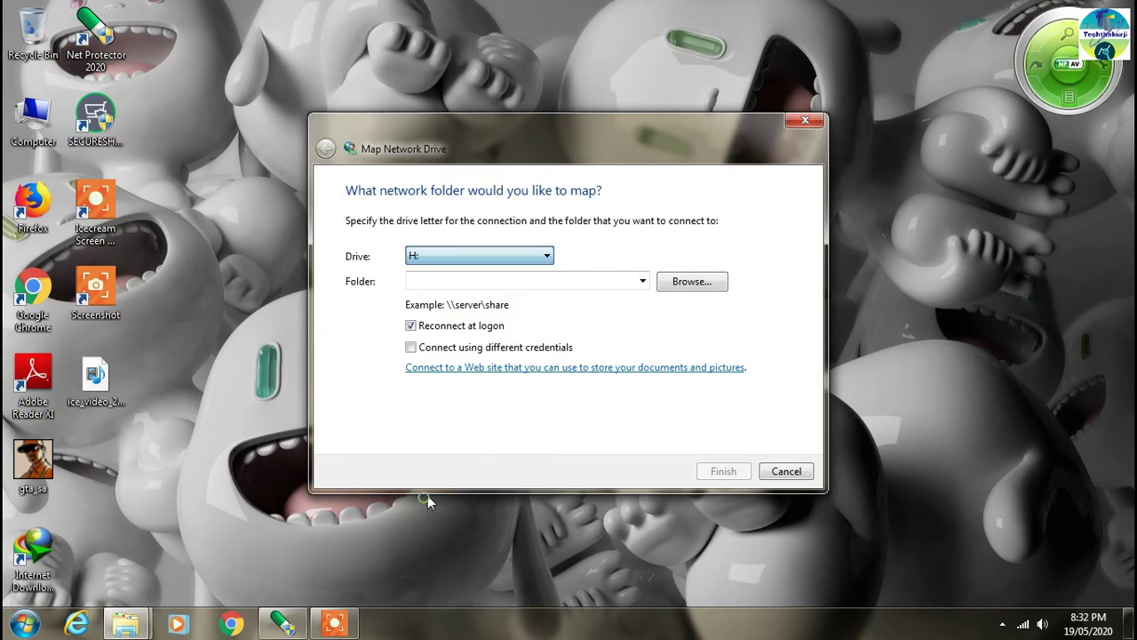
- Select the shared folder d on DELL as the network folder, toggle Reconnect at logon and finish the mapping
{"action": "left_click", "coordinate": [691, 281]}
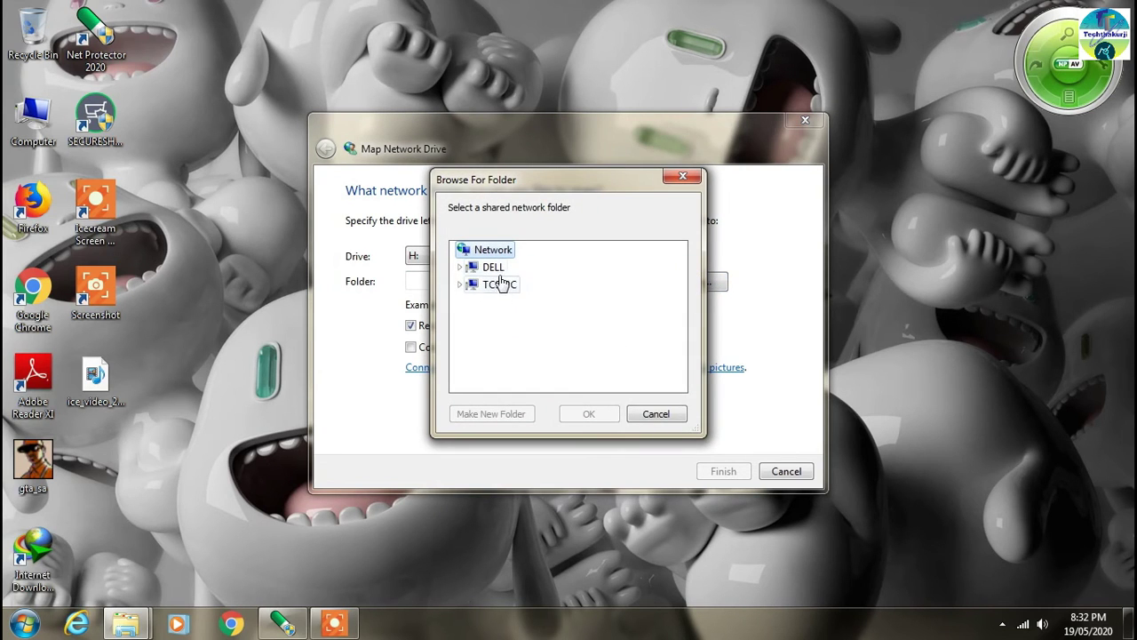
{"action": "left_click", "coordinate": [493, 267]}
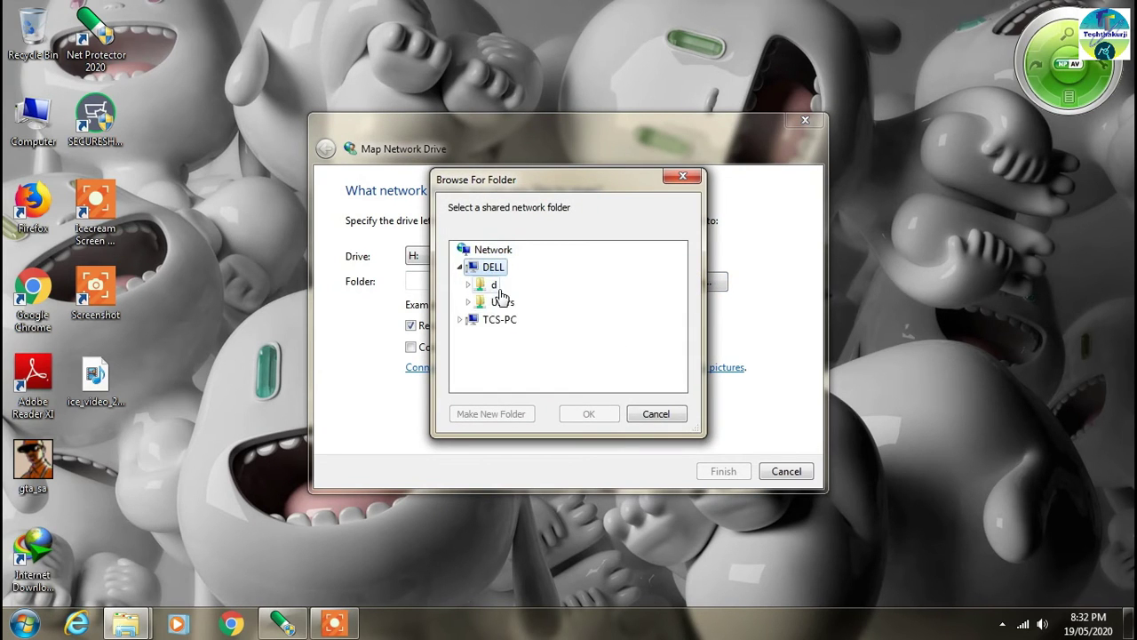
{"action": "left_click", "coordinate": [495, 285]}
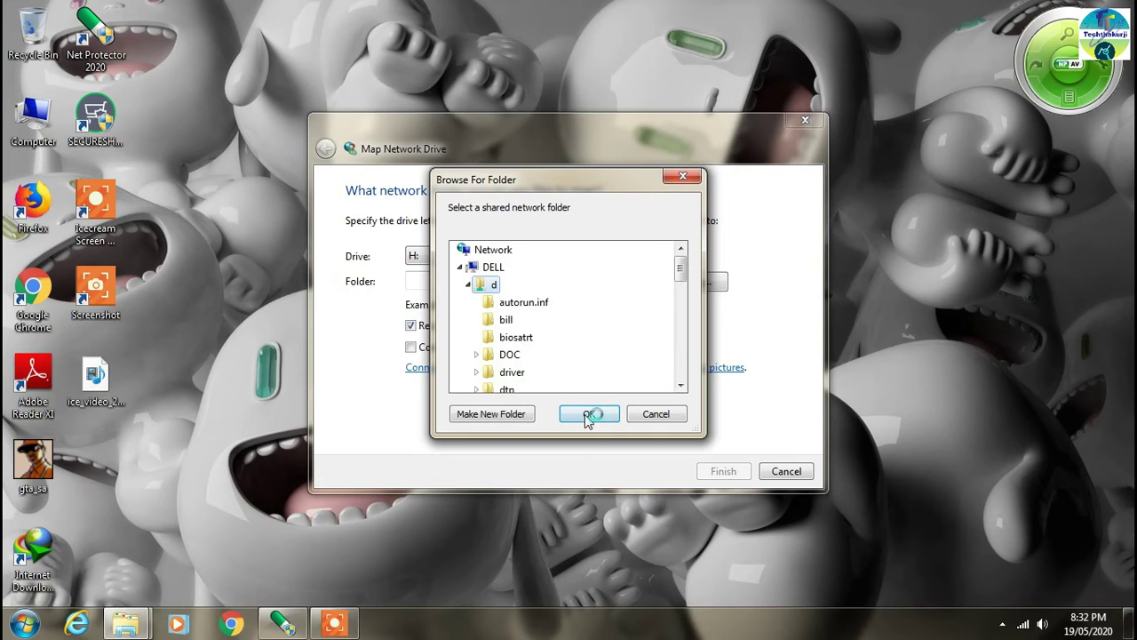
{"action": "left_click", "coordinate": [588, 416]}
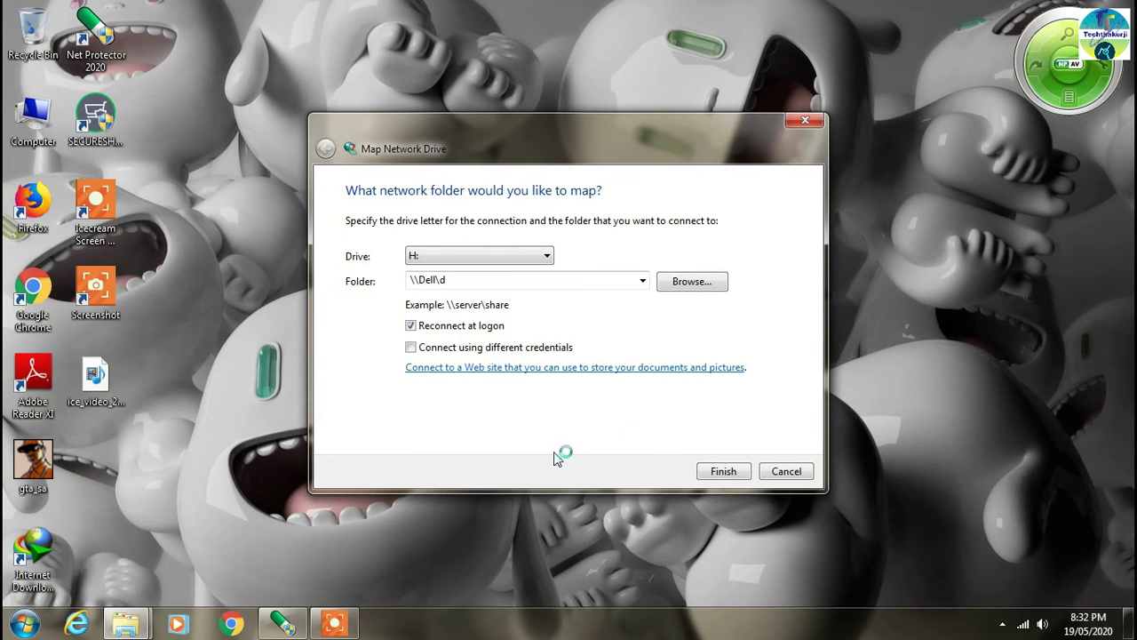
{"action": "left_click", "coordinate": [410, 325]}
{"action": "left_click", "coordinate": [711, 473]}
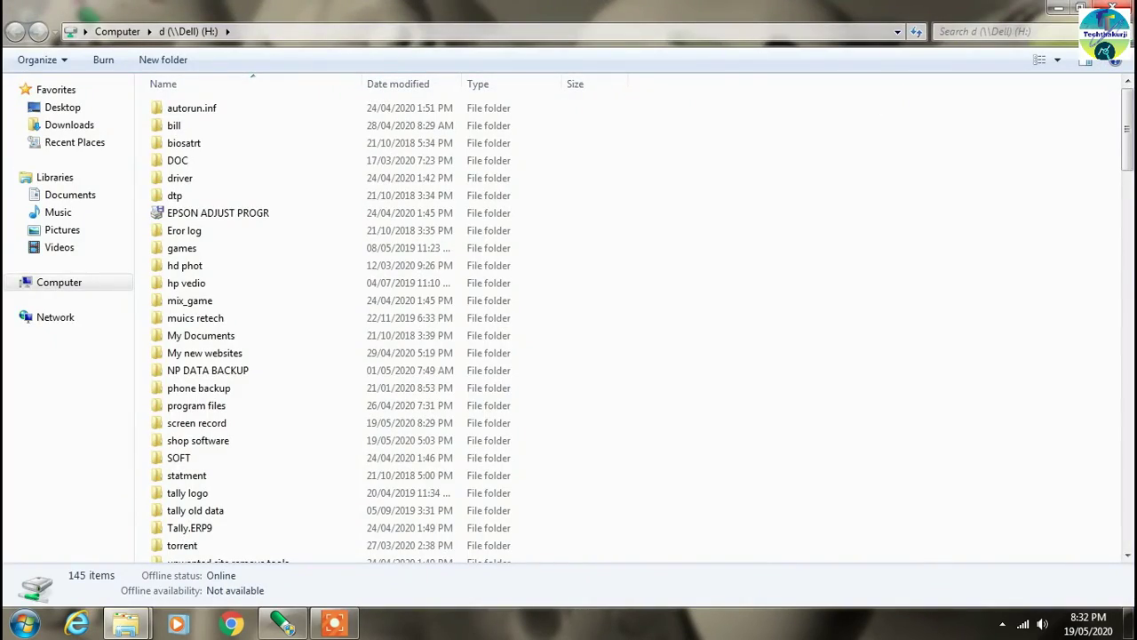
- Close the drive window, reopen the mapped H: drive from Computer and switch its contents to the tiles view
{"action": "key", "text": "alt+F4"}
{"action": "double_click", "coordinate": [35, 115]}
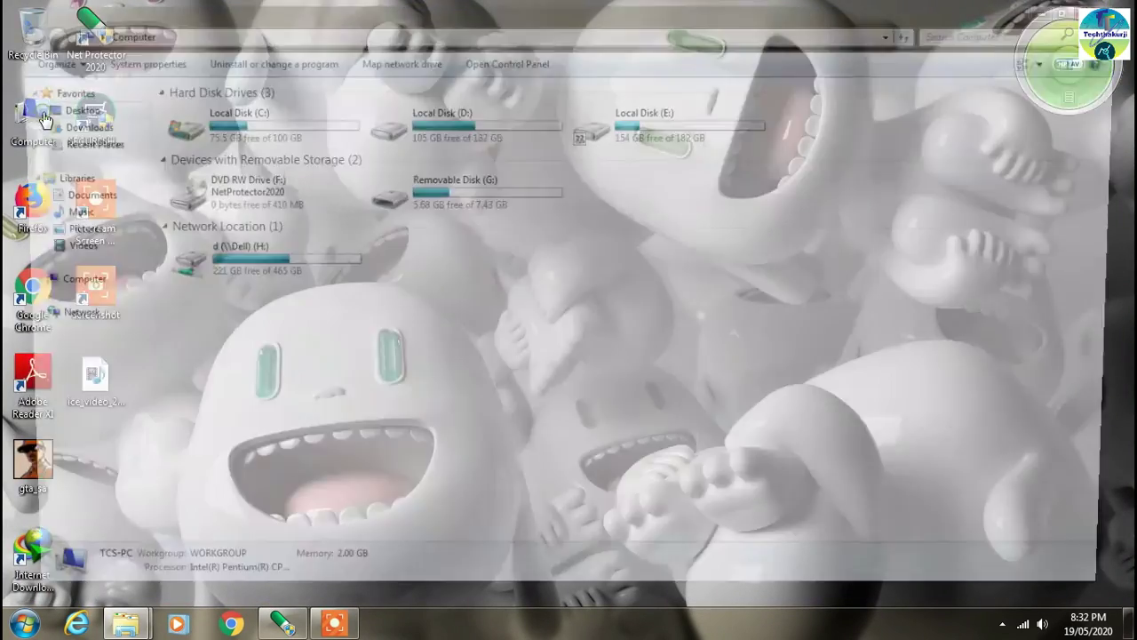
{"action": "left_click", "coordinate": [229, 274]}
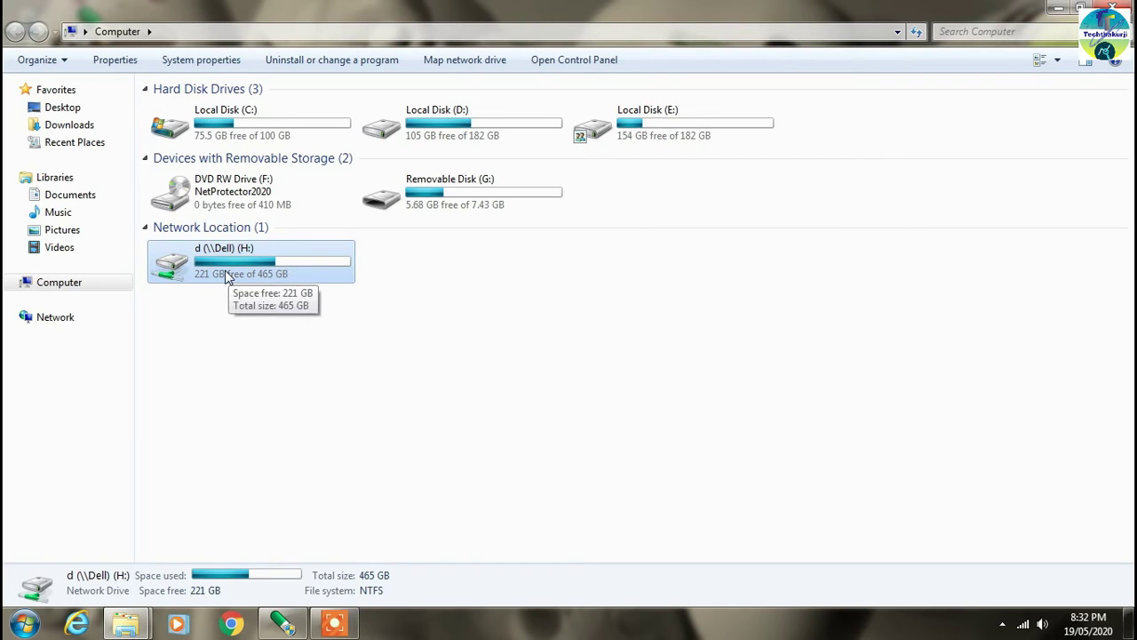
{"action": "double_click", "coordinate": [229, 275]}
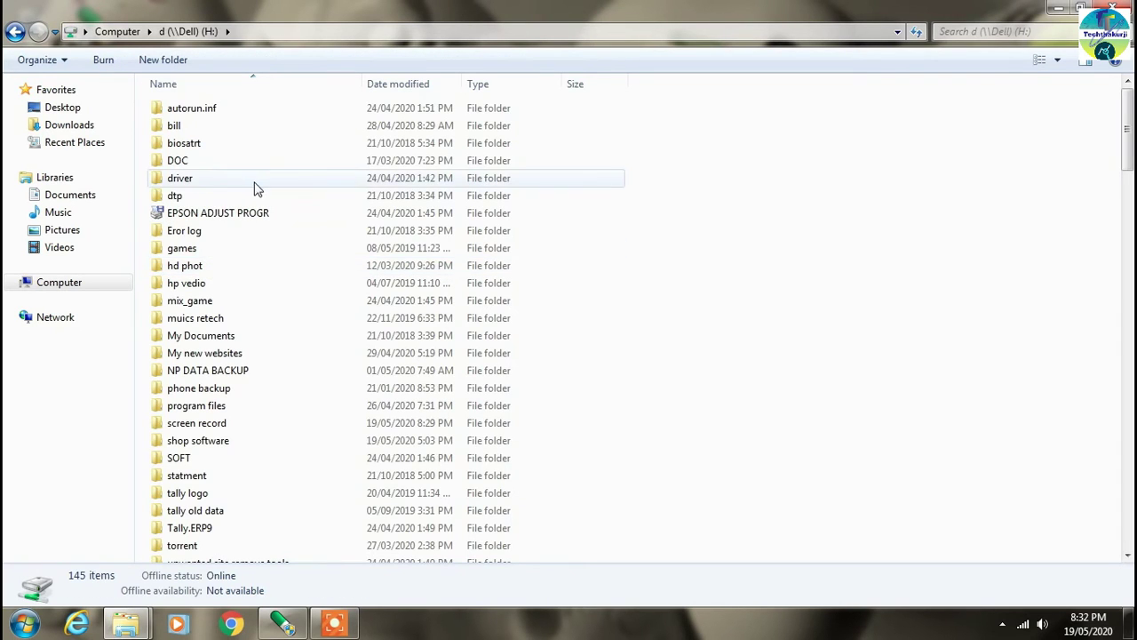
{"action": "left_click", "coordinate": [1039, 60]}
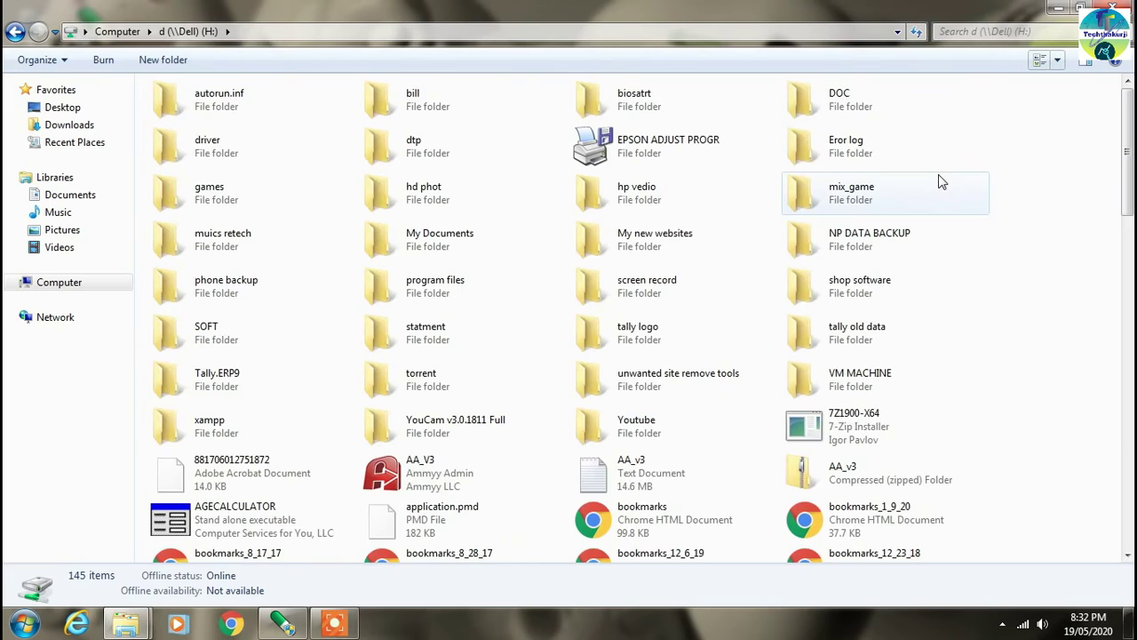
- Return to Computer, open the mapped H: drive again to view its folders, and go back to Computer
{"action": "left_click", "coordinate": [14, 32]}
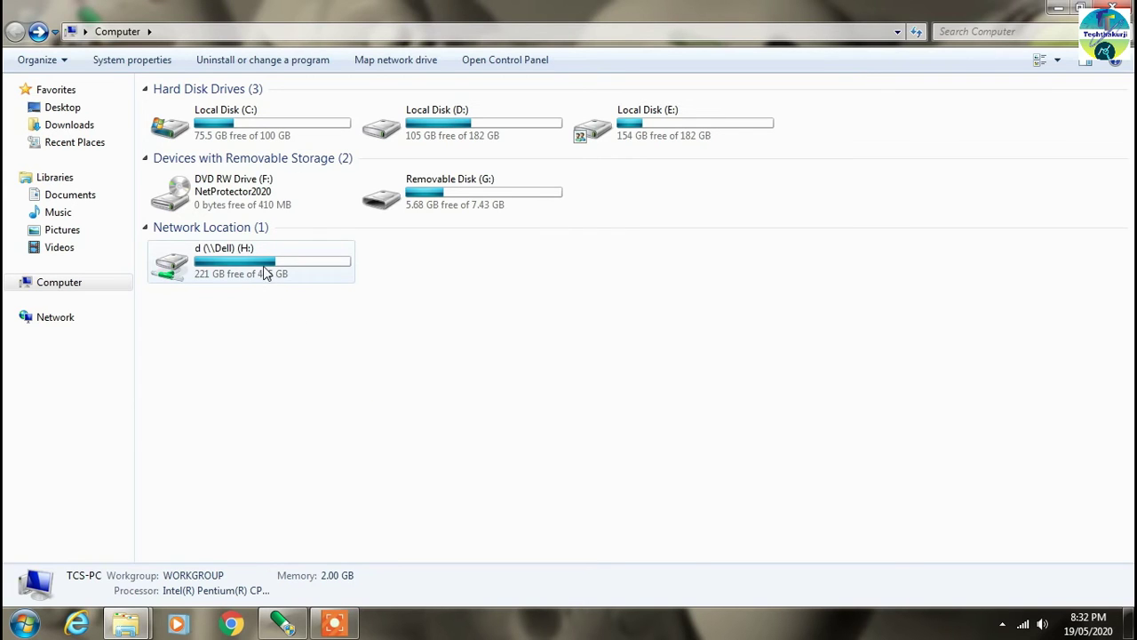
{"action": "double_click", "coordinate": [267, 271]}
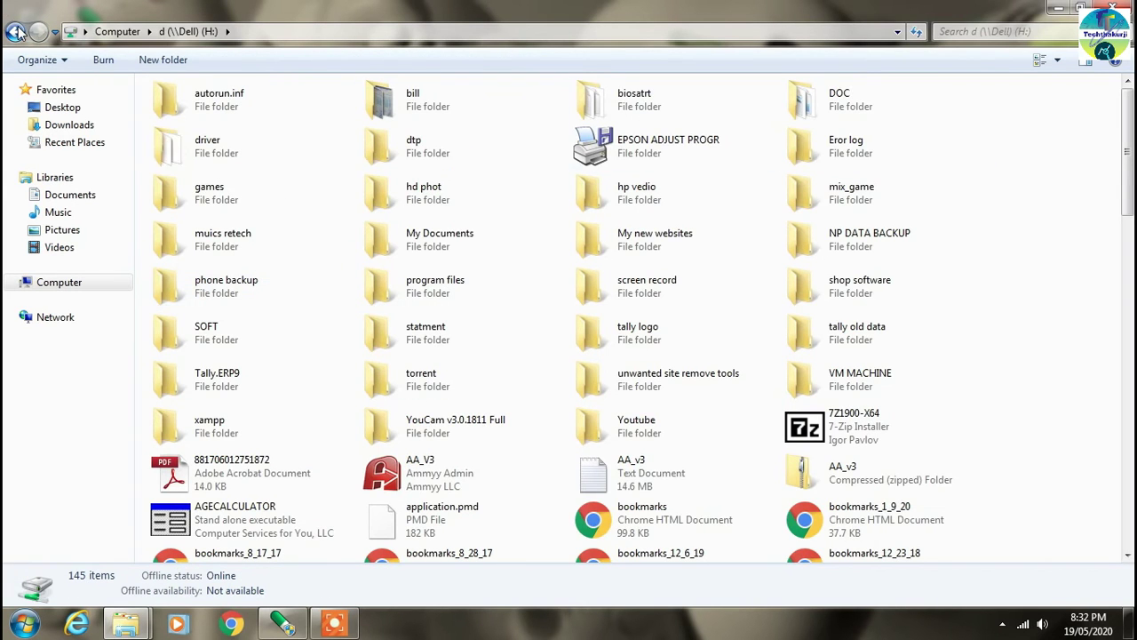
{"action": "left_click", "coordinate": [15, 31]}
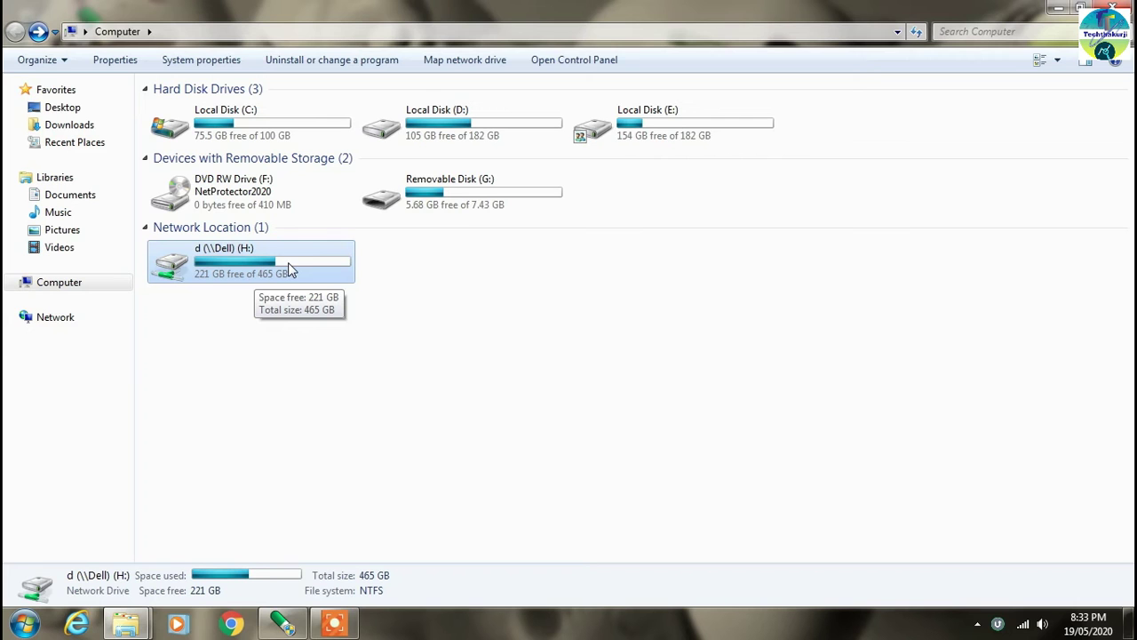
- Close the drive window, reopen Computer and browse the network shares of DELL and TCS-PC, returning to the Network view
{"action": "left_click", "coordinate": [1113, 7]}
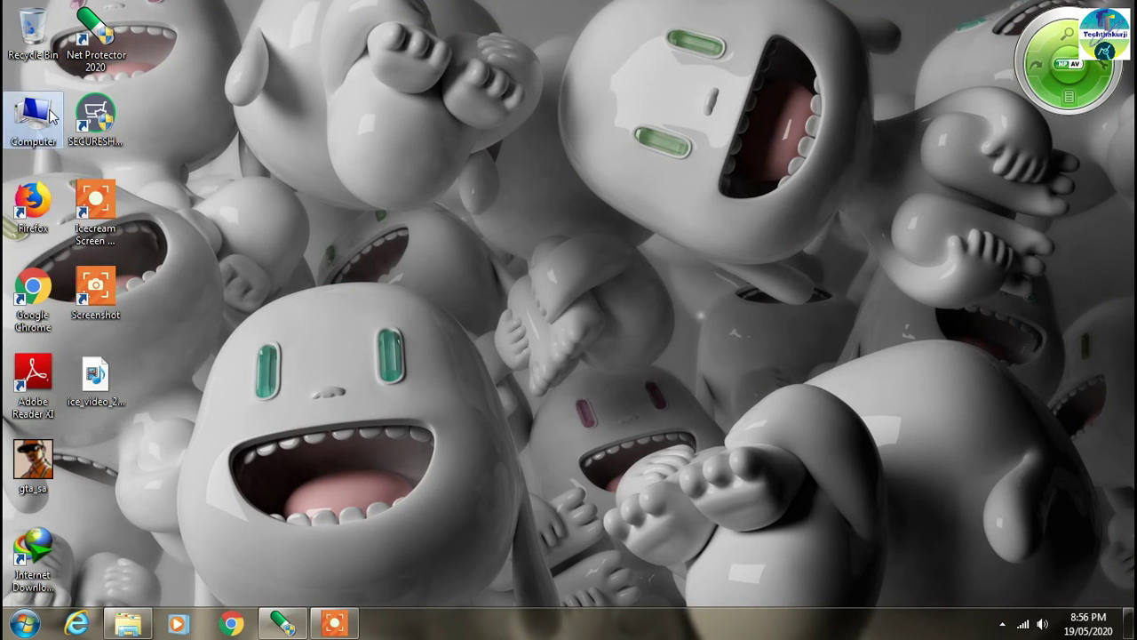
{"action": "double_click", "coordinate": [51, 115]}
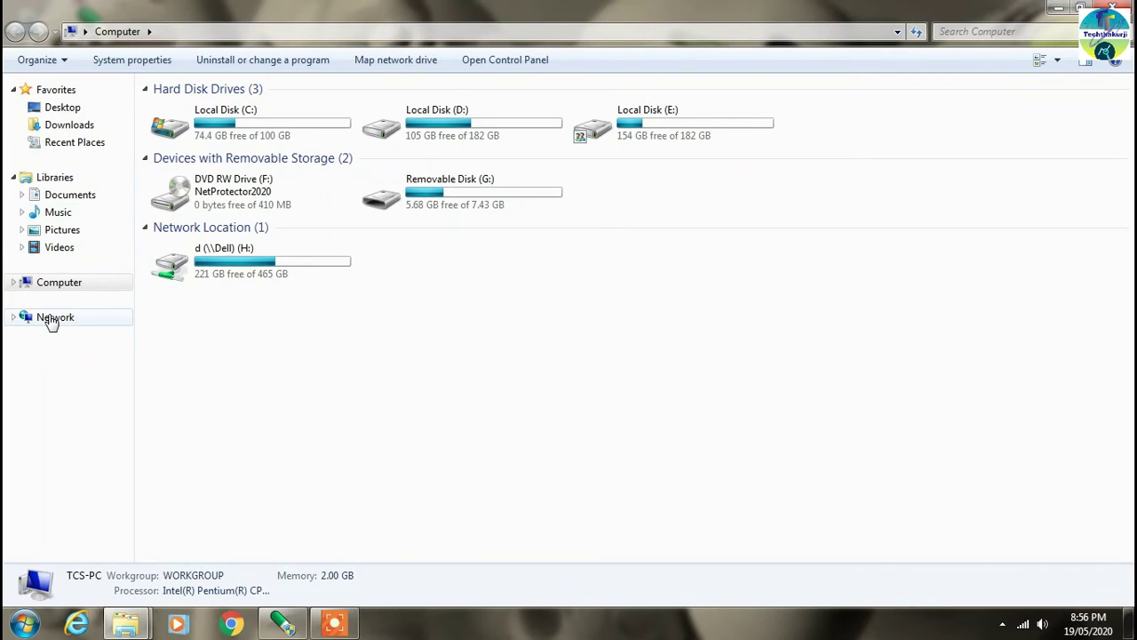
{"action": "left_click", "coordinate": [52, 320]}
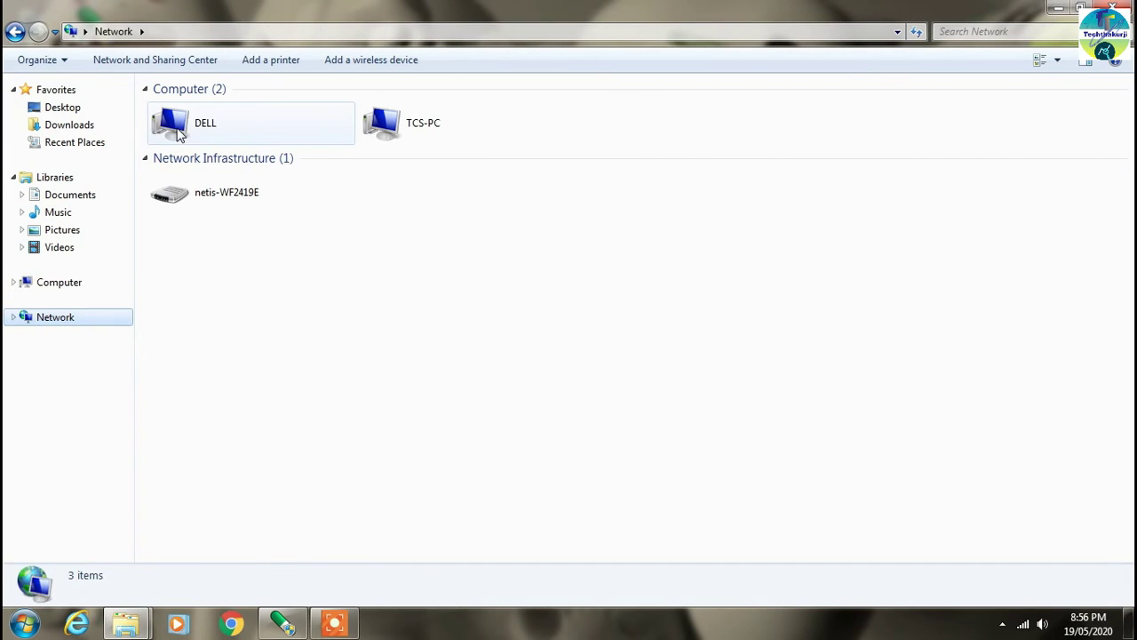
{"action": "double_click", "coordinate": [181, 132]}
{"action": "left_click", "coordinate": [14, 34]}
{"action": "double_click", "coordinate": [402, 121]}
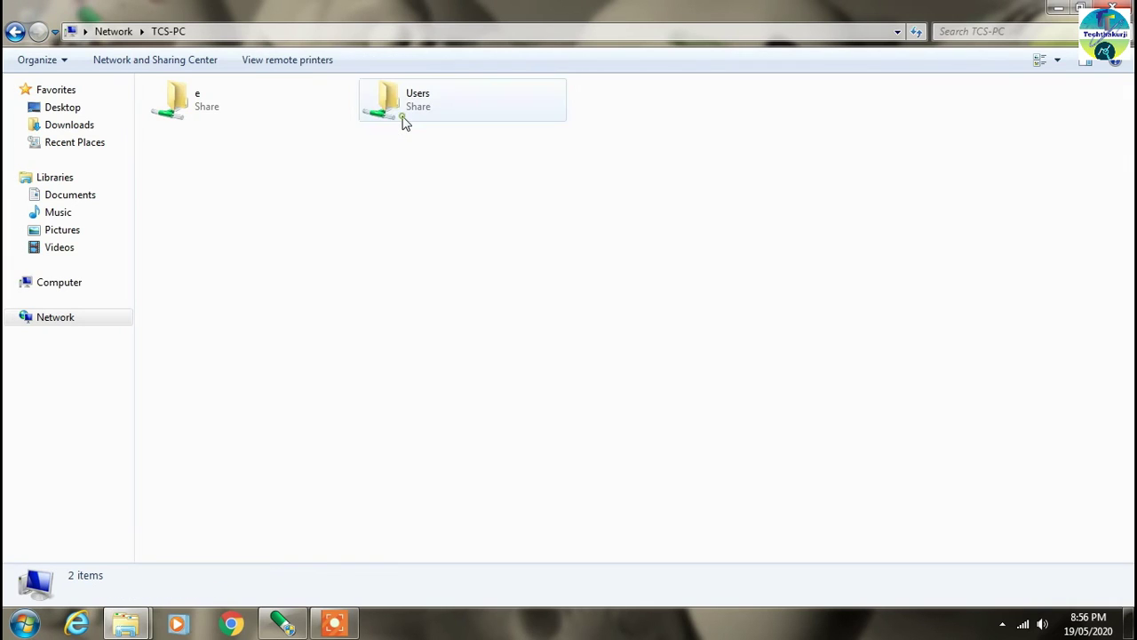
{"action": "left_click", "coordinate": [15, 33]}
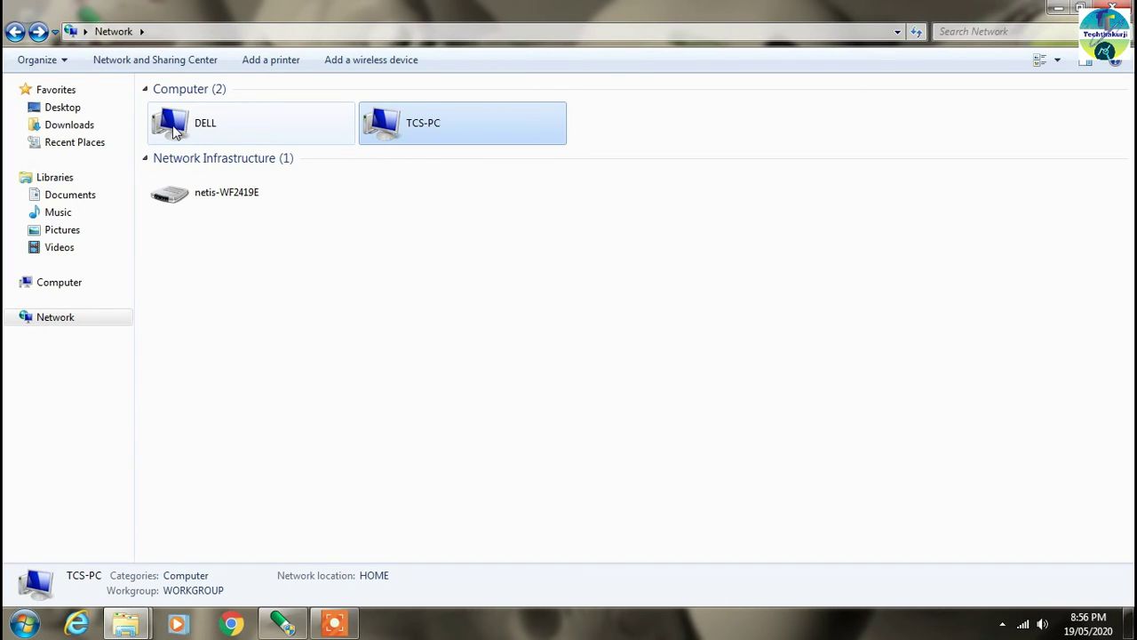
- Open the DELL computer's network shares and connect to its shared EPSON L130 Series printer
{"action": "double_click", "coordinate": [175, 130]}
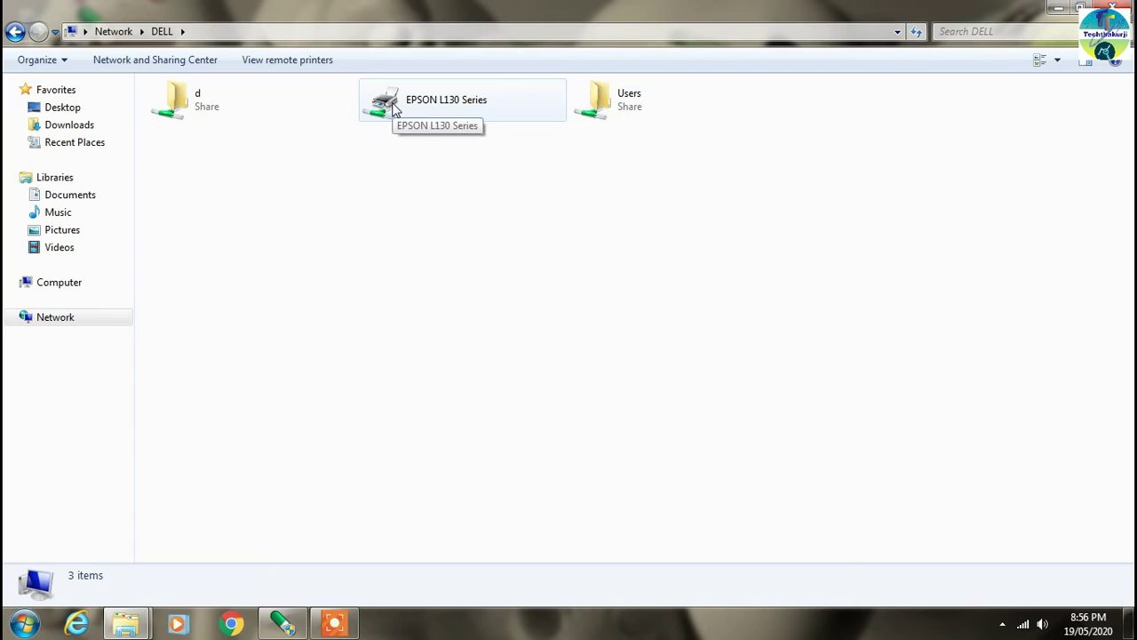
{"action": "right_click", "coordinate": [395, 106]}
{"action": "left_click", "coordinate": [433, 133]}
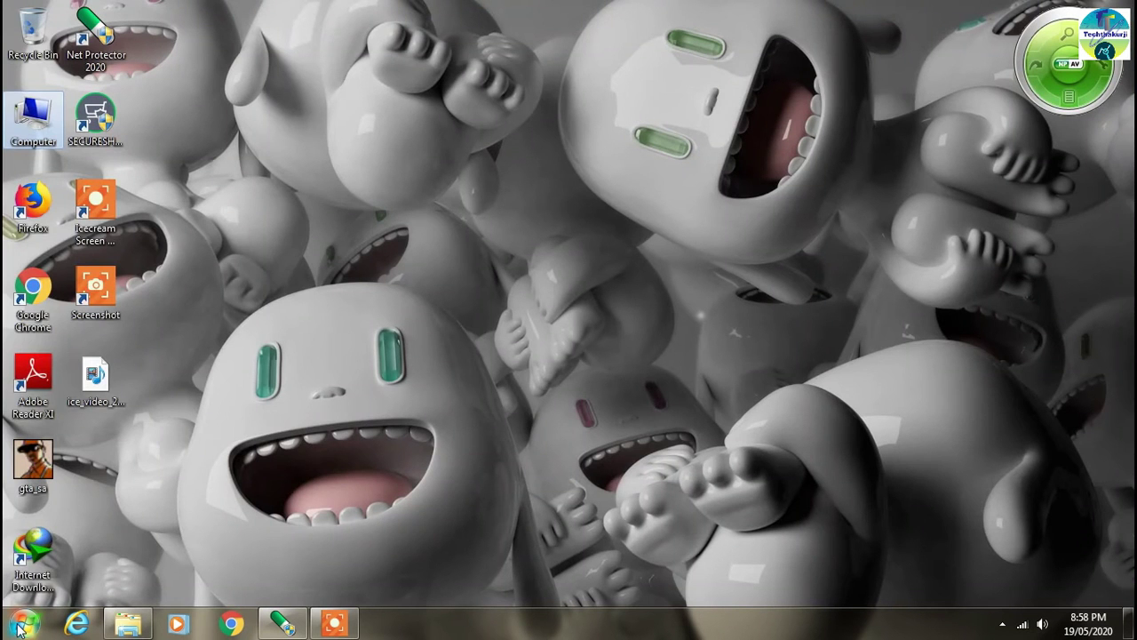
- Open Devices and Printers and start adding a network, wireless or Bluetooth printer
{"action": "left_click", "coordinate": [23, 624]}
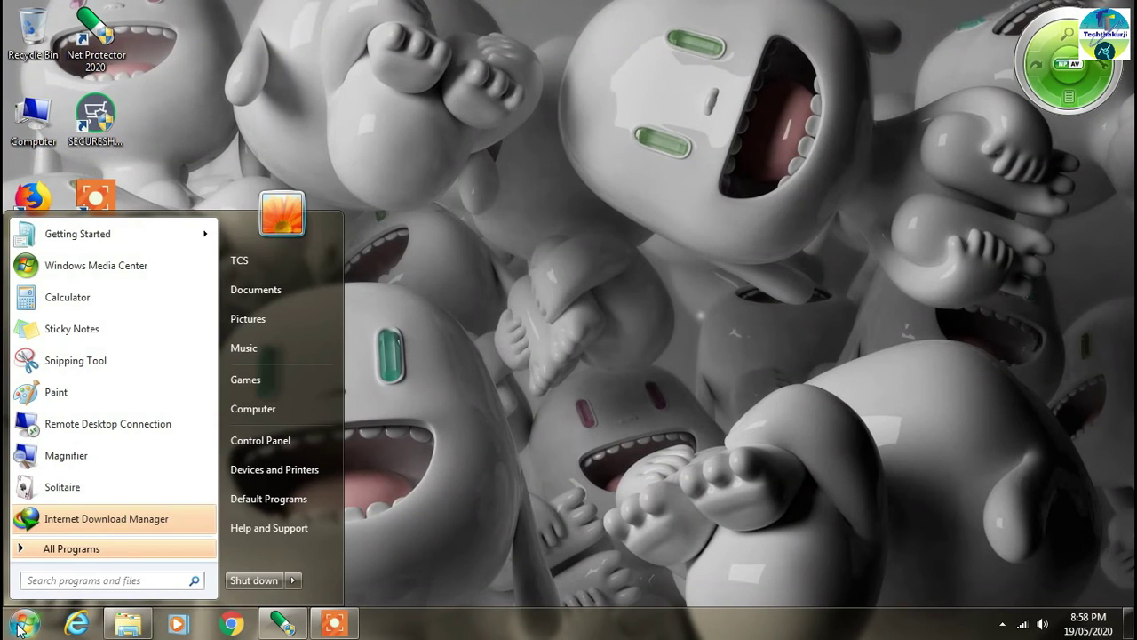
{"action": "left_click", "coordinate": [284, 470]}
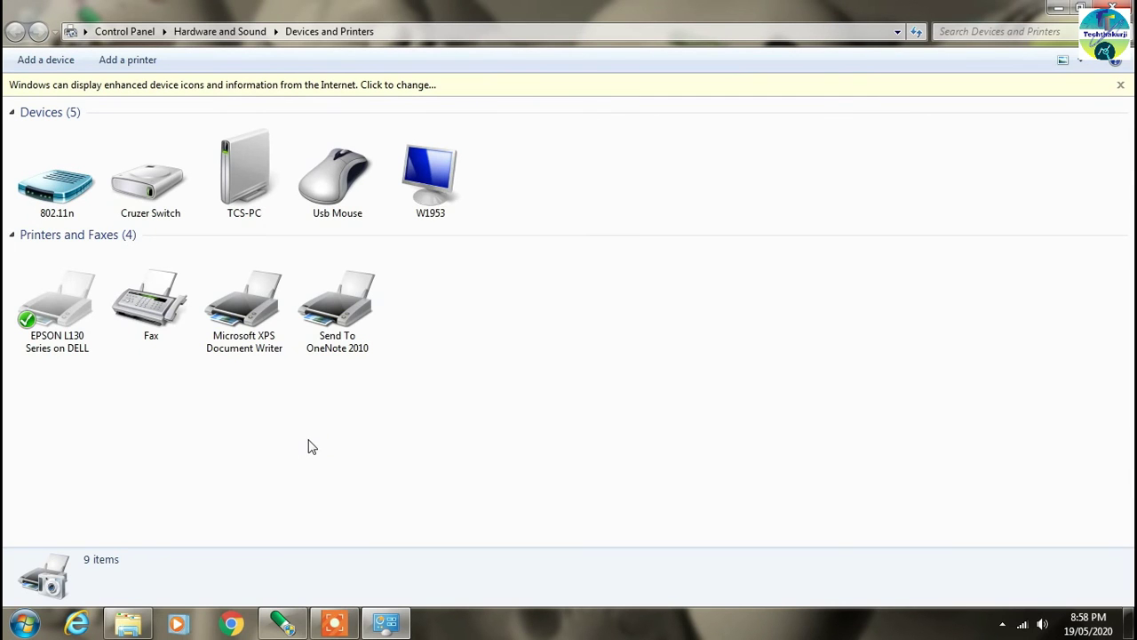
{"action": "left_click", "coordinate": [134, 61]}
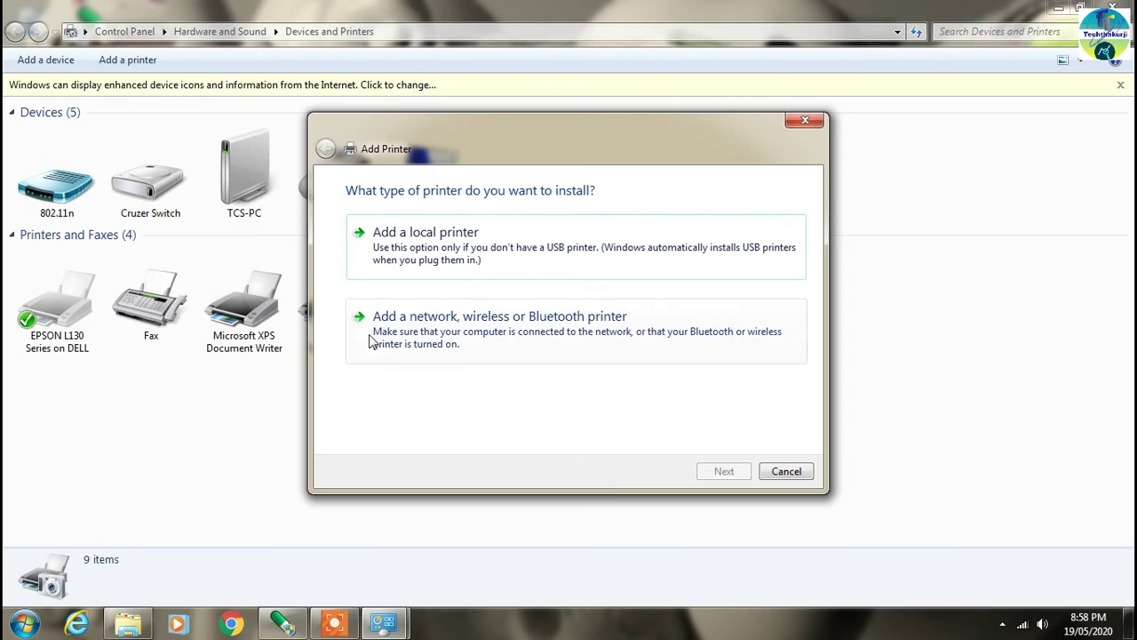
{"action": "left_click", "coordinate": [416, 332]}
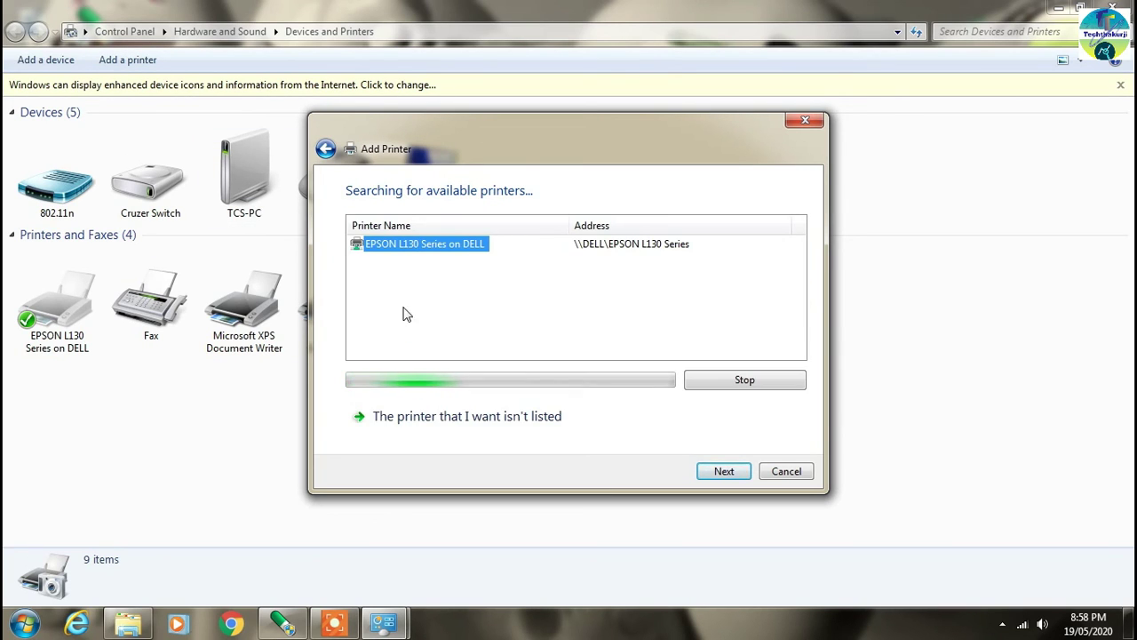
- Add the EPSON L130 Series on DELL printer without printing a test page, and select it among the installed printers
{"action": "left_click", "coordinate": [683, 253]}
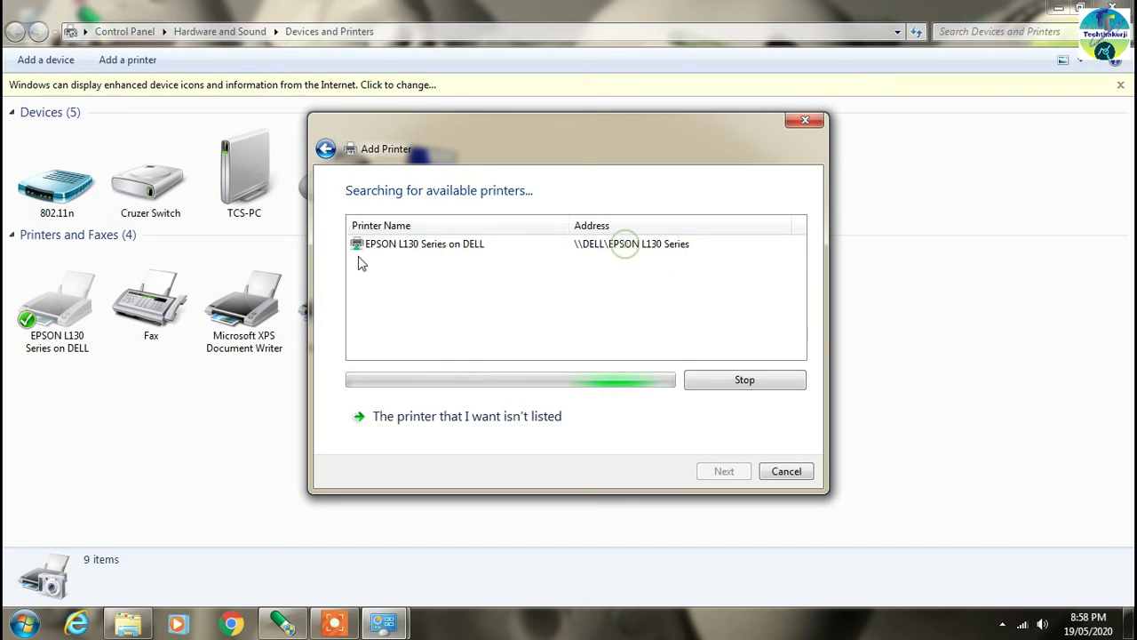
{"action": "left_click", "coordinate": [407, 245]}
{"action": "left_click", "coordinate": [697, 473]}
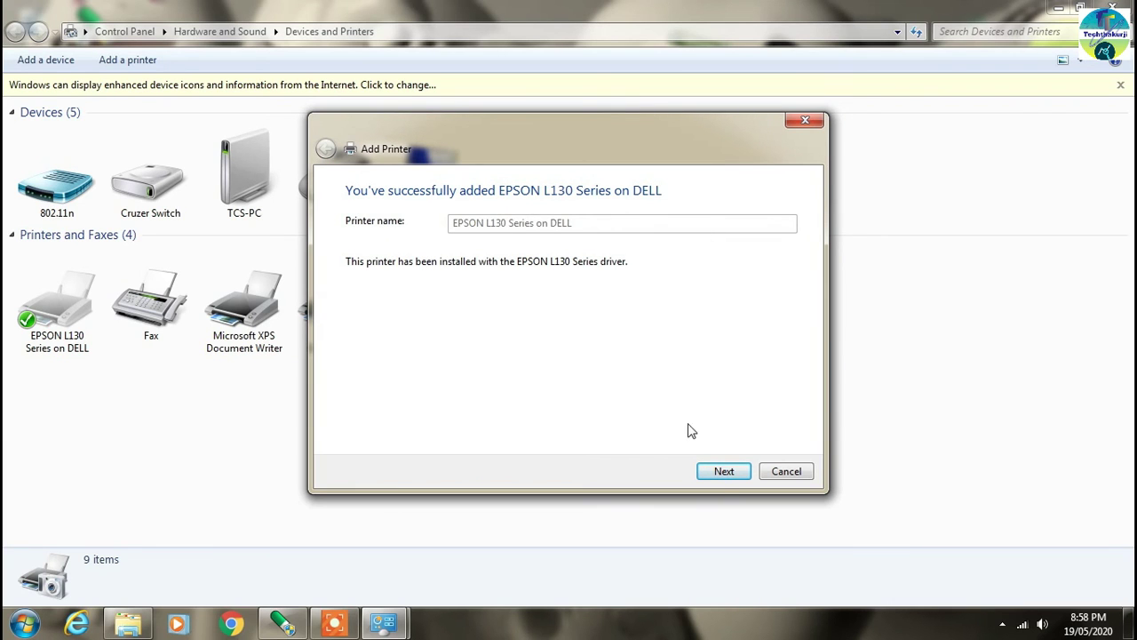
{"action": "left_click", "coordinate": [724, 480]}
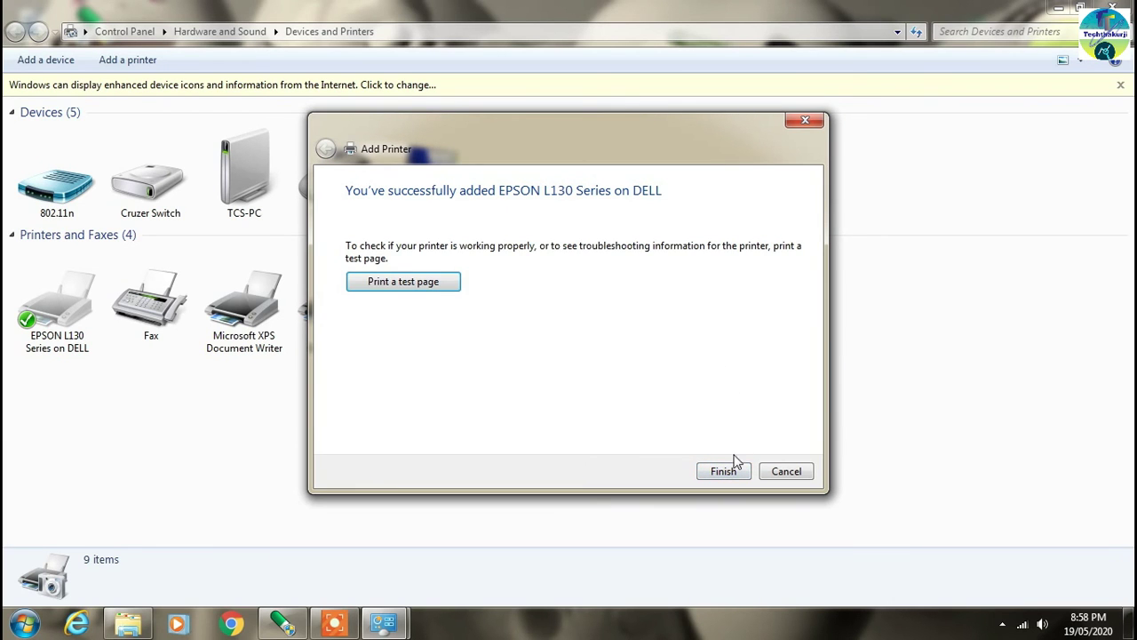
{"action": "left_click", "coordinate": [722, 469]}
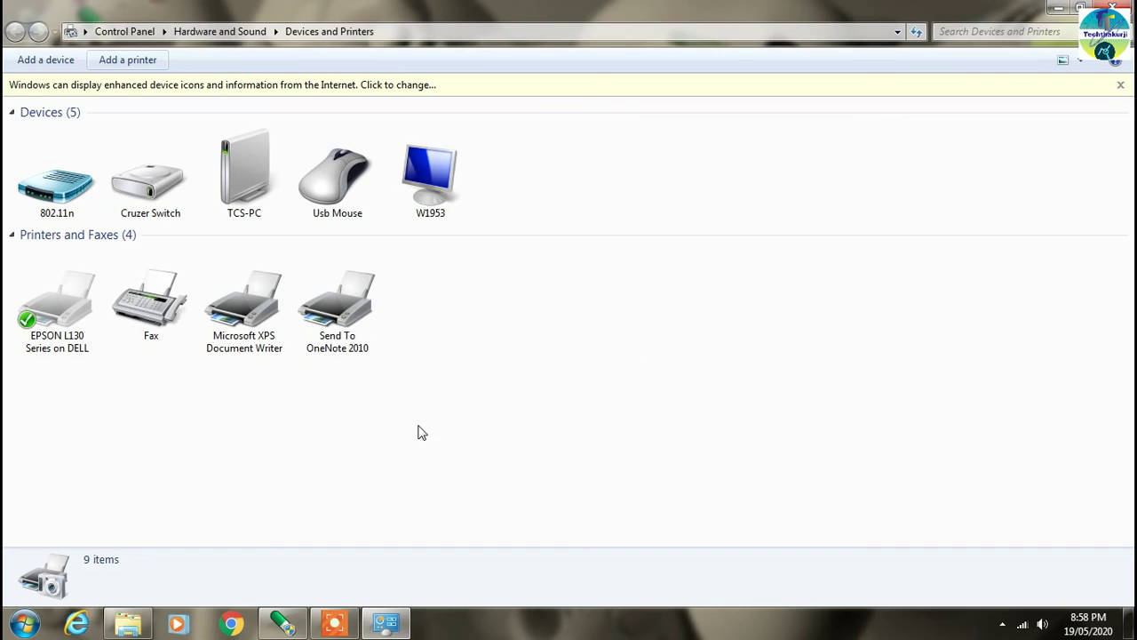
{"action": "left_click", "coordinate": [71, 312]}
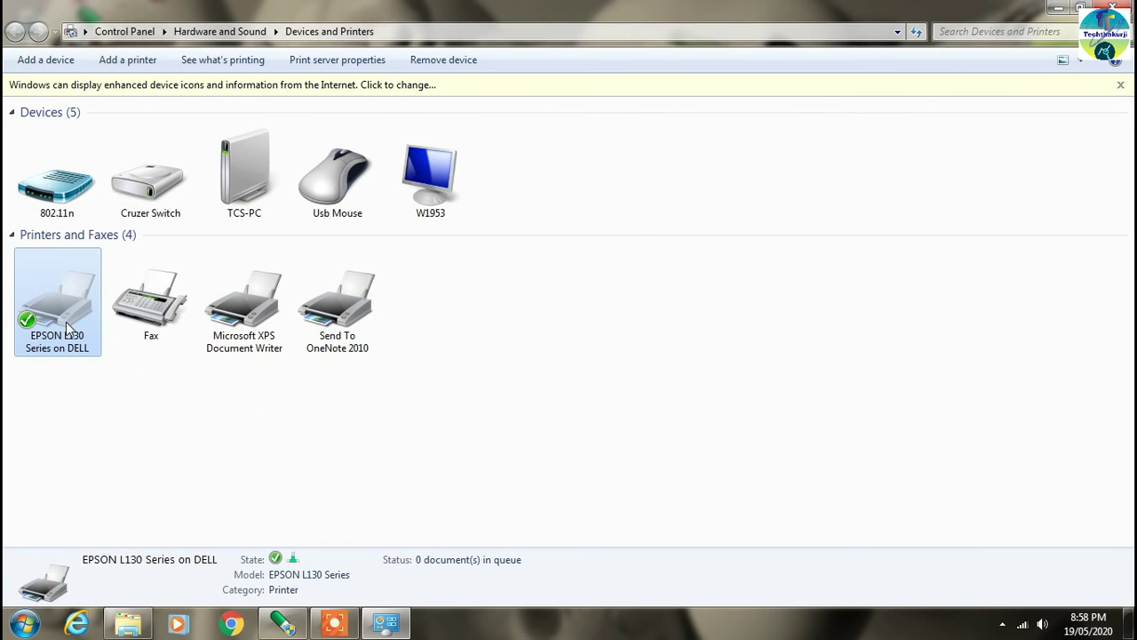